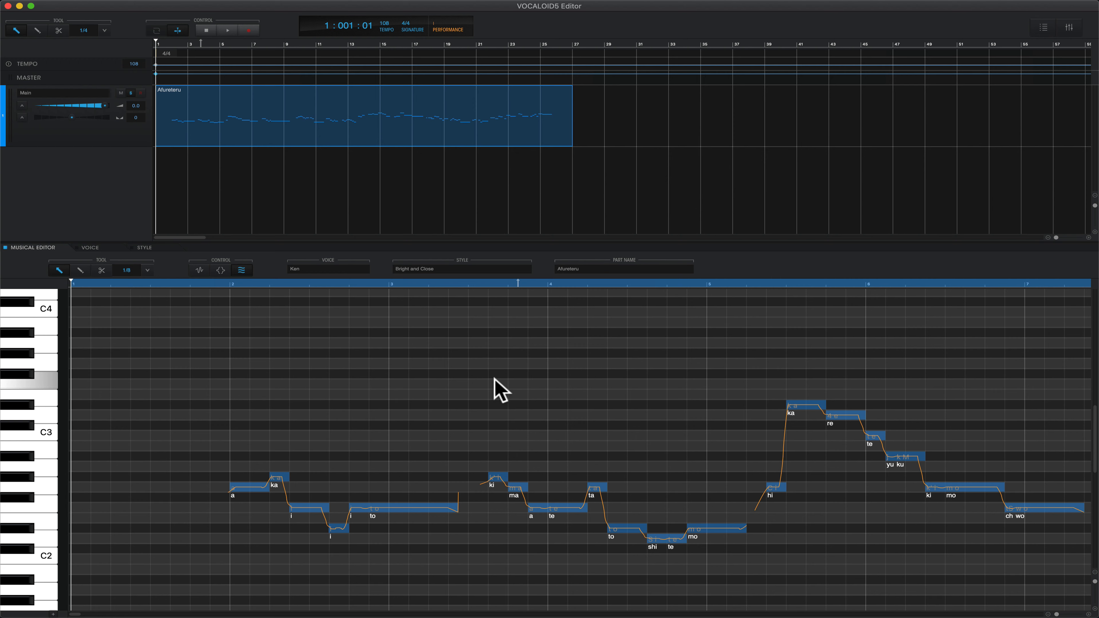
Turn on the Emotion Tool and lengthen the consonant of the long "ra" note before bar 11 by moving its start earlier
key(space)
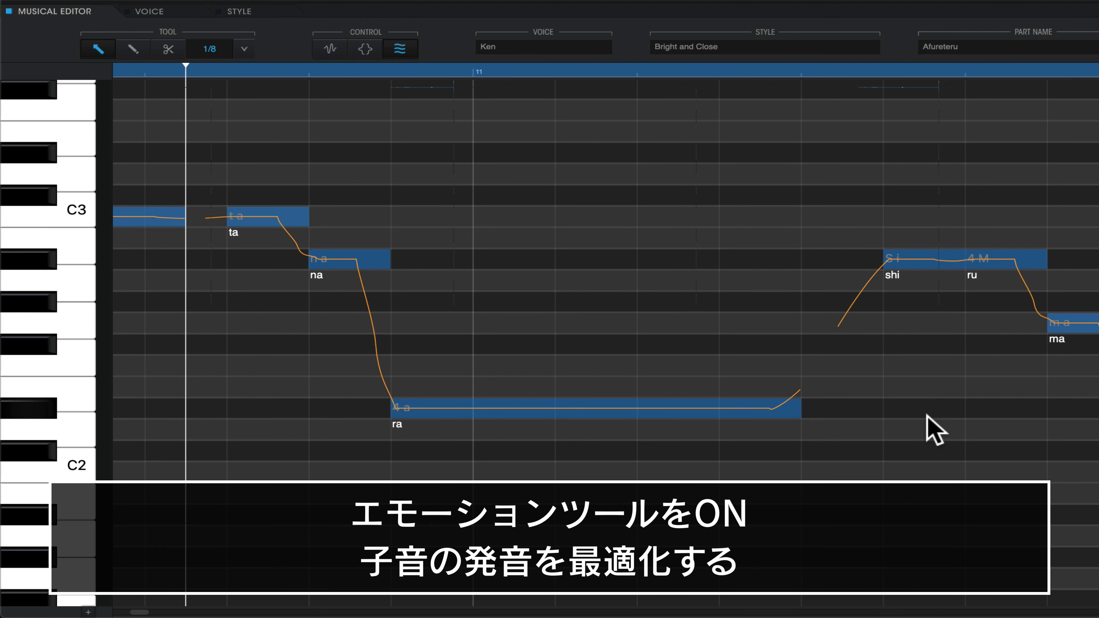
click(331, 50)
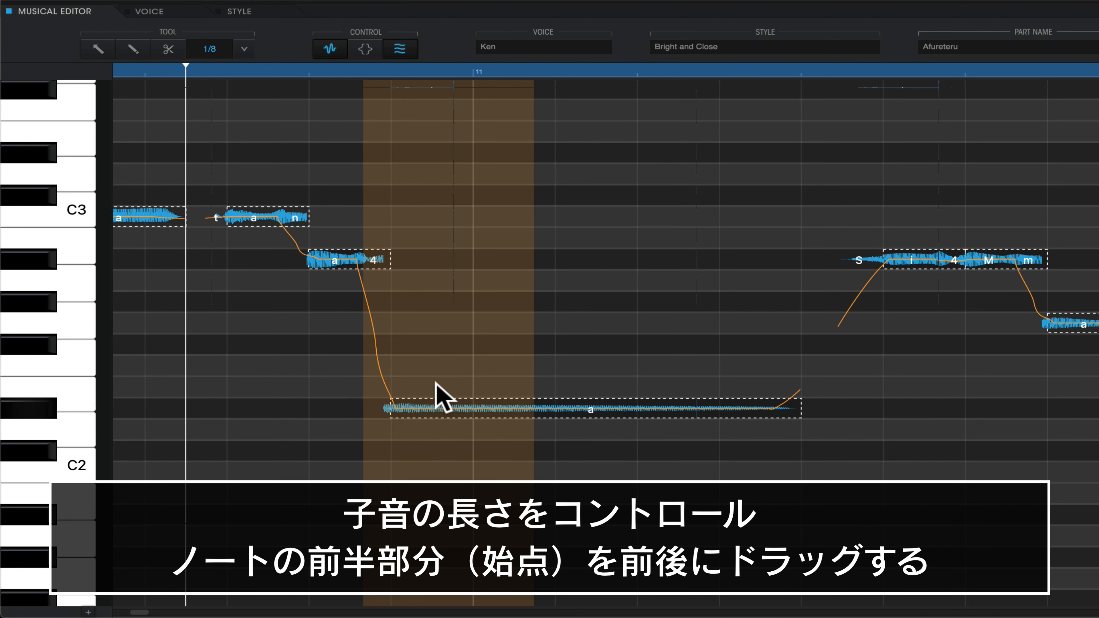
drag(390, 398, 363, 398)
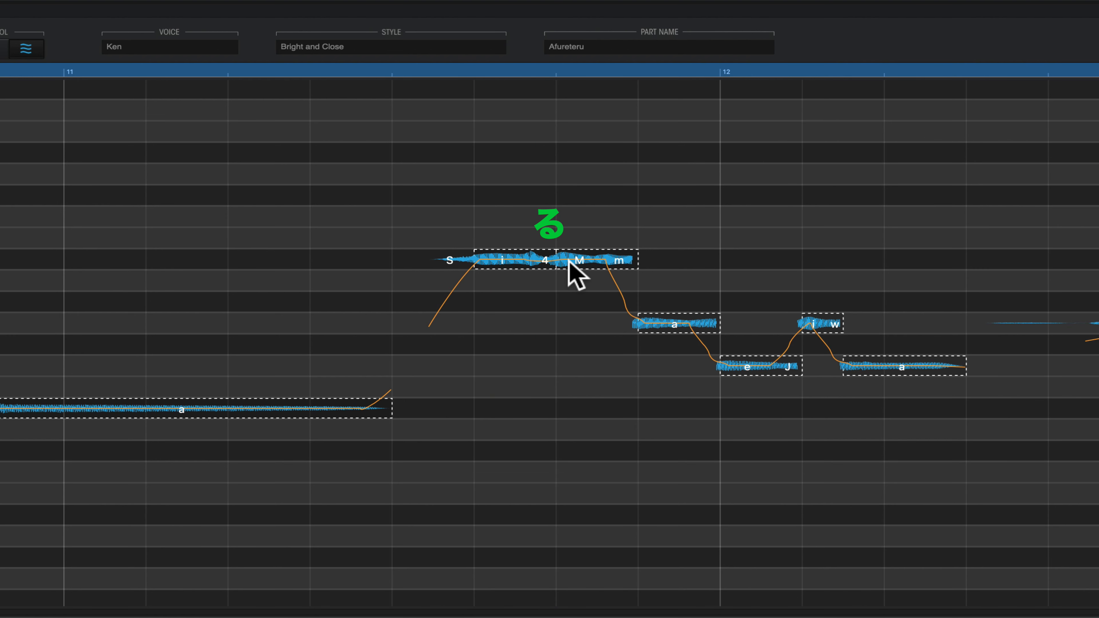
Lengthen the consonant of the "ru" note before bar 12 by moving its start earlier, and play the phrase back
click(540, 341)
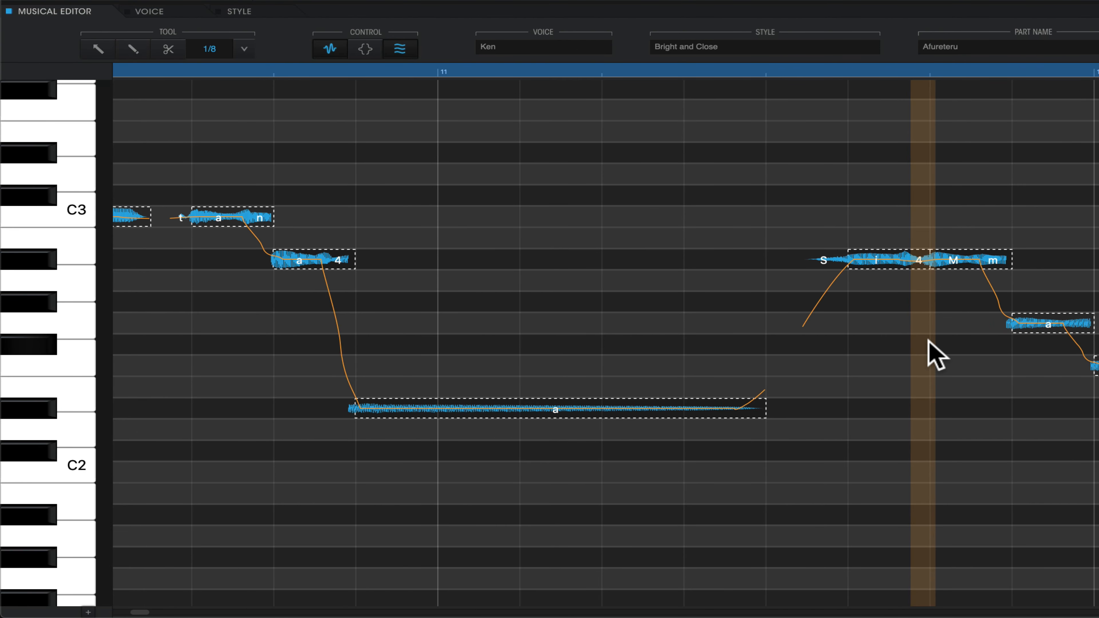
key(space)
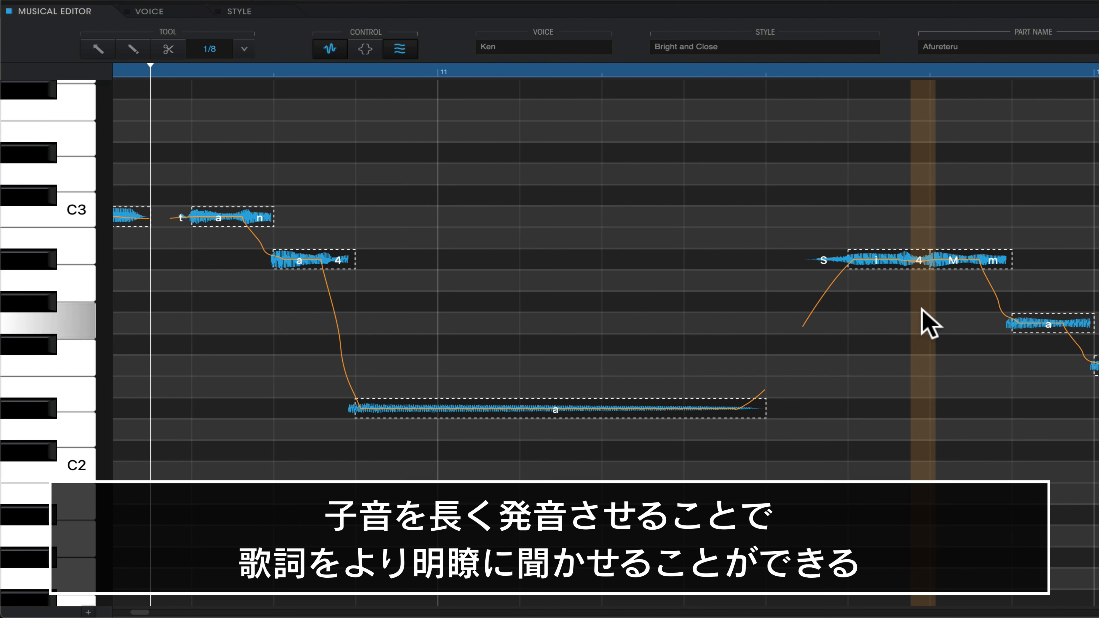
drag(894, 257, 769, 261)
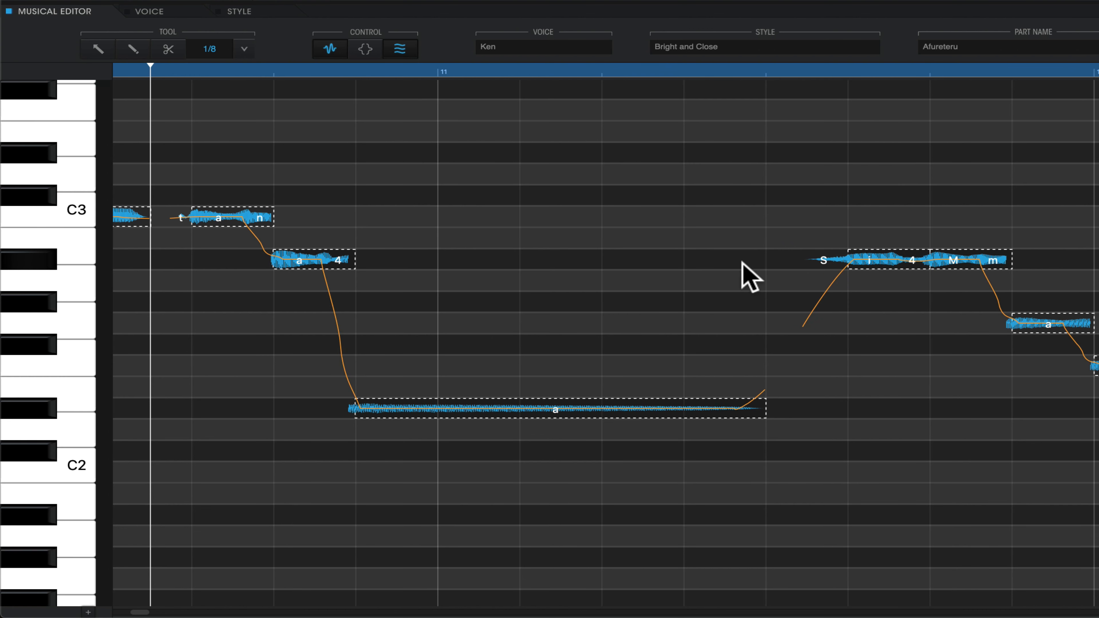
key(space)
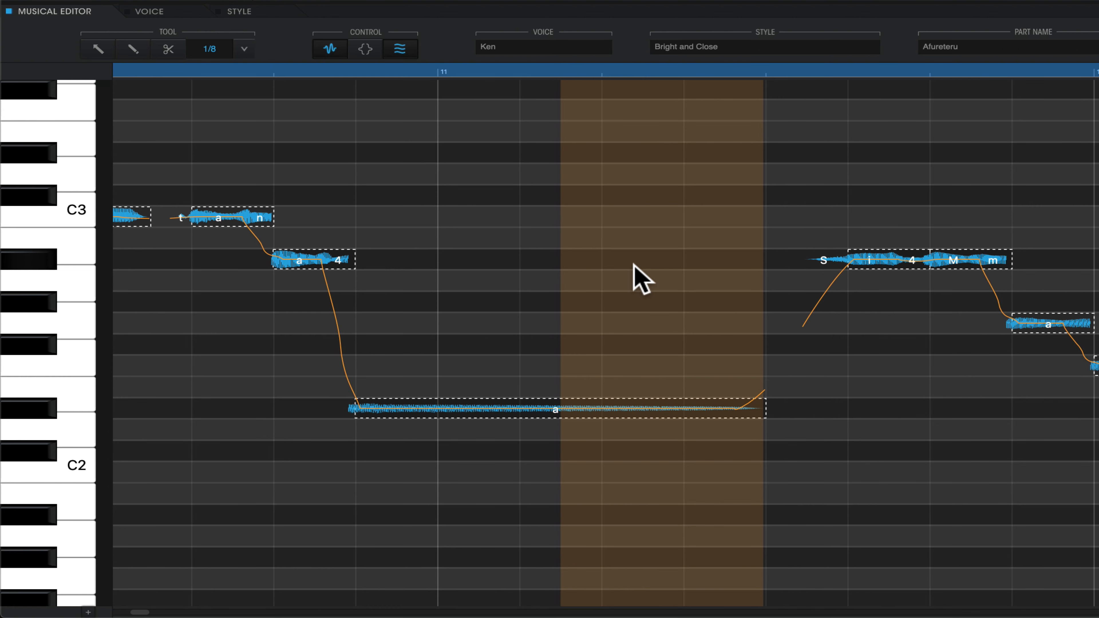
key(space)
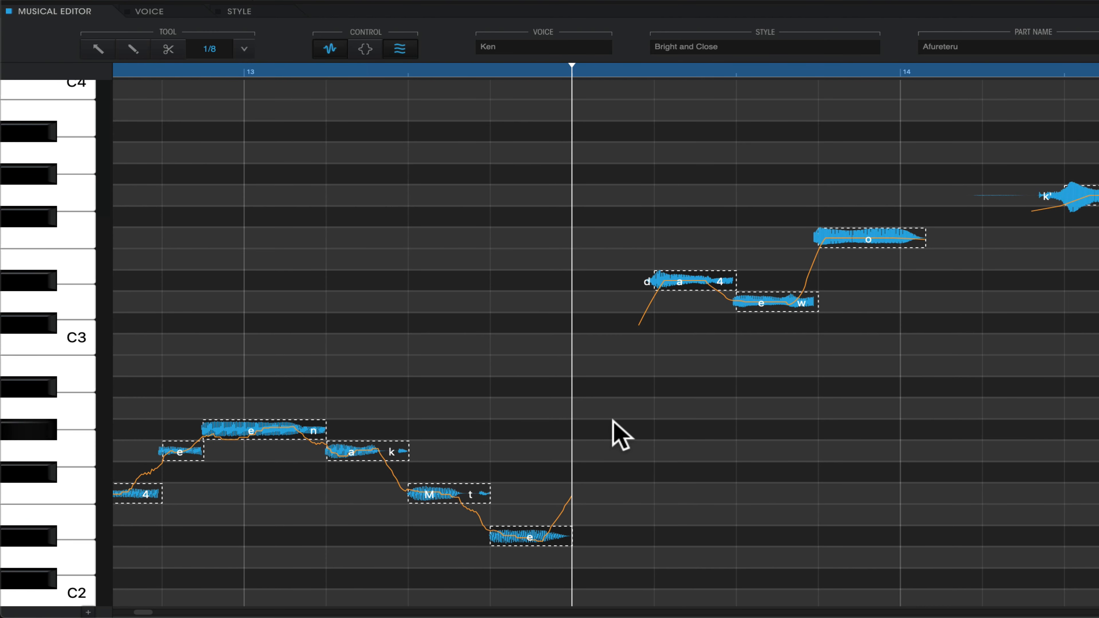
Play back the "da re wo" phrase leading into bar 14
scroll(619, 435, up, 2)
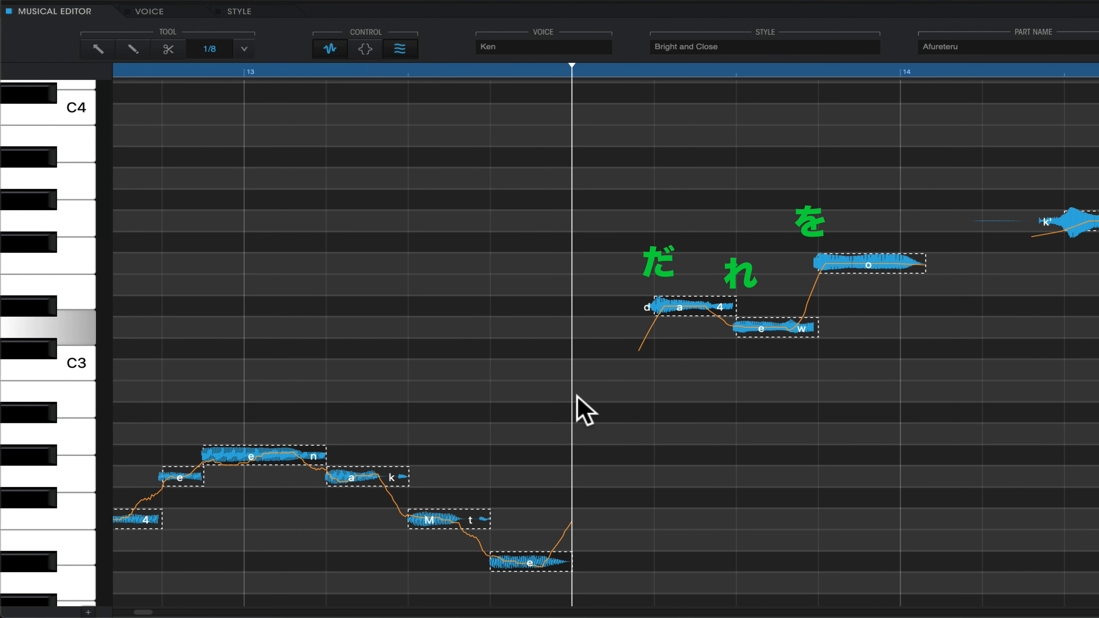
key(space)
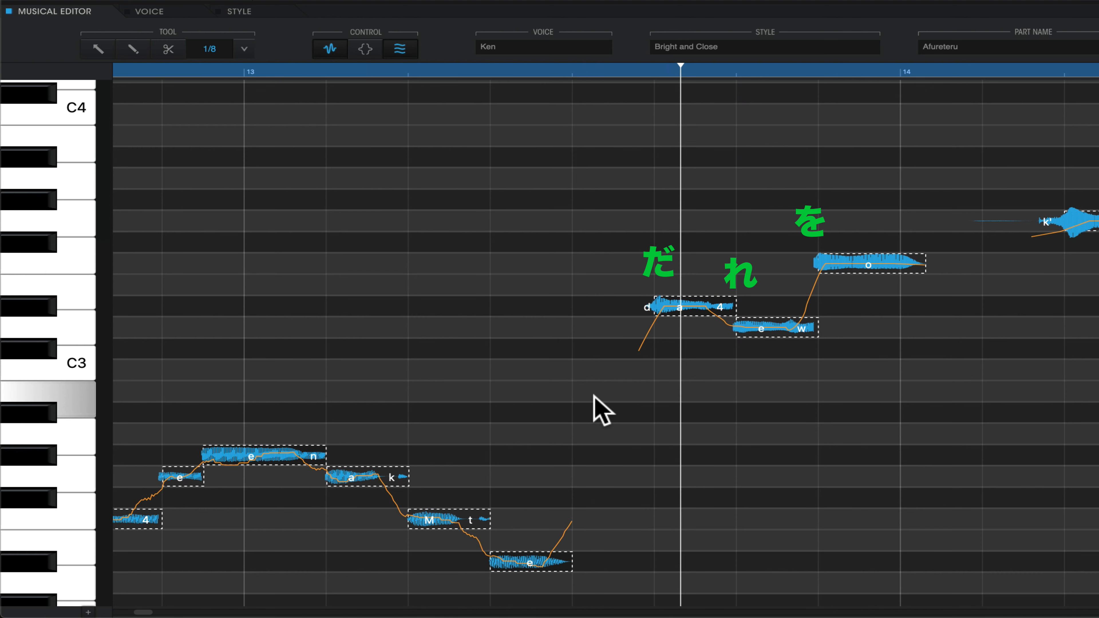
key(space)
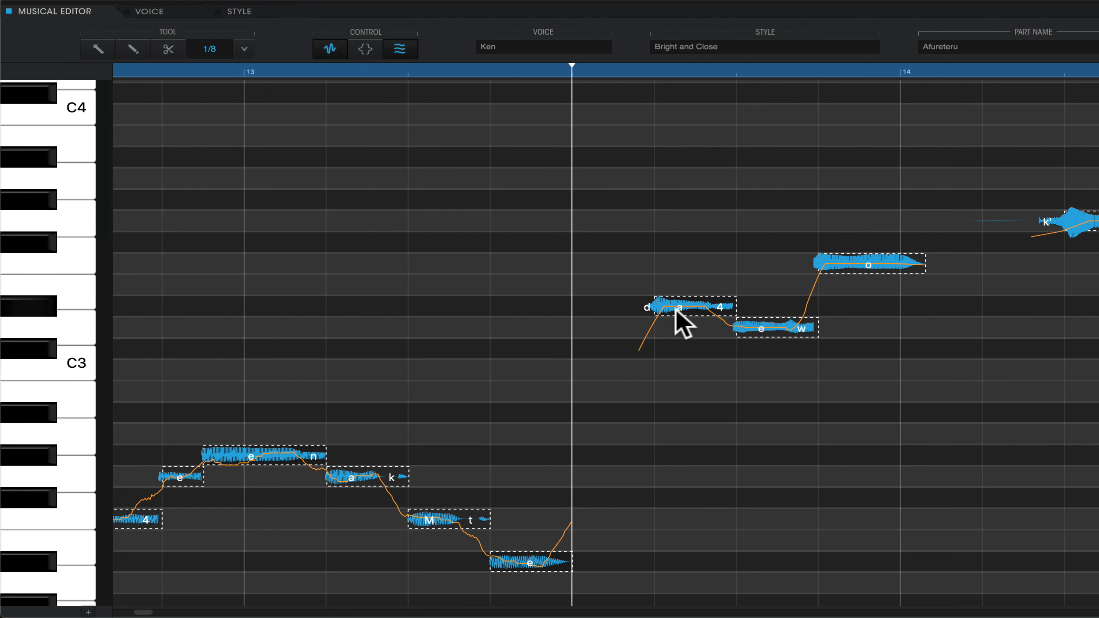
click(783, 322)
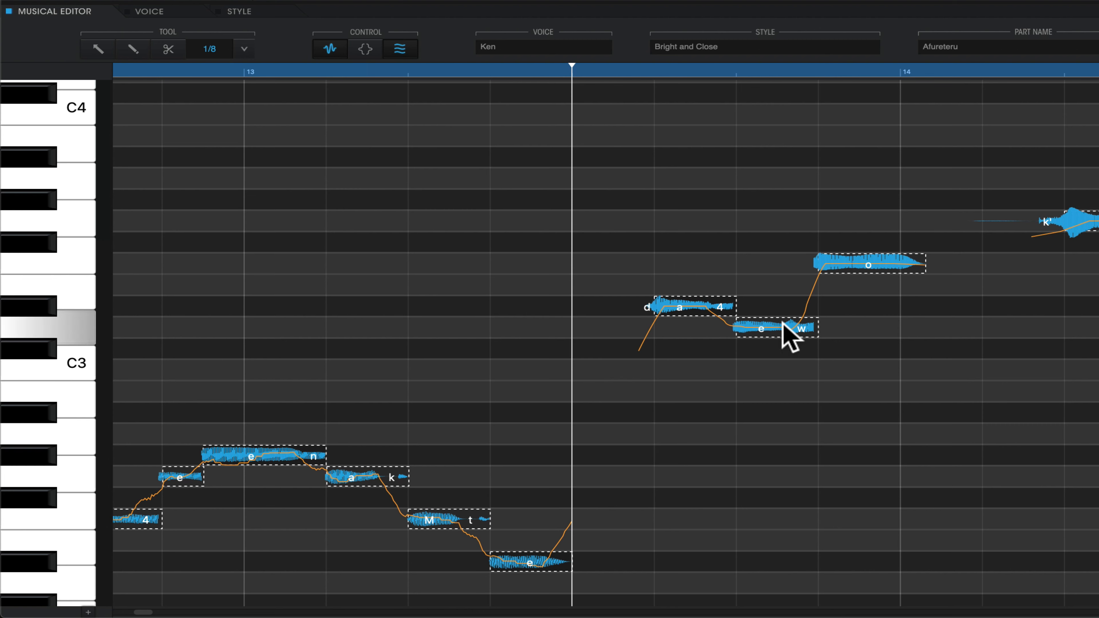
click(848, 267)
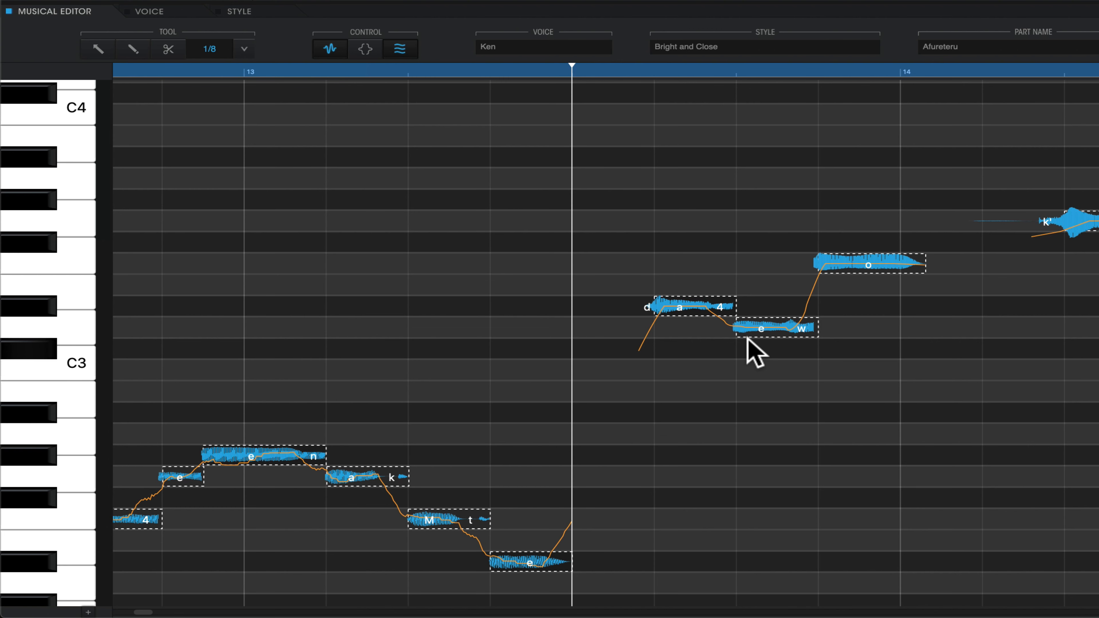
Shorten the consonants of the "re" and "wo" notes before bar 14 by moving their starts later, and play the phrase back
mouse_move(737, 335)
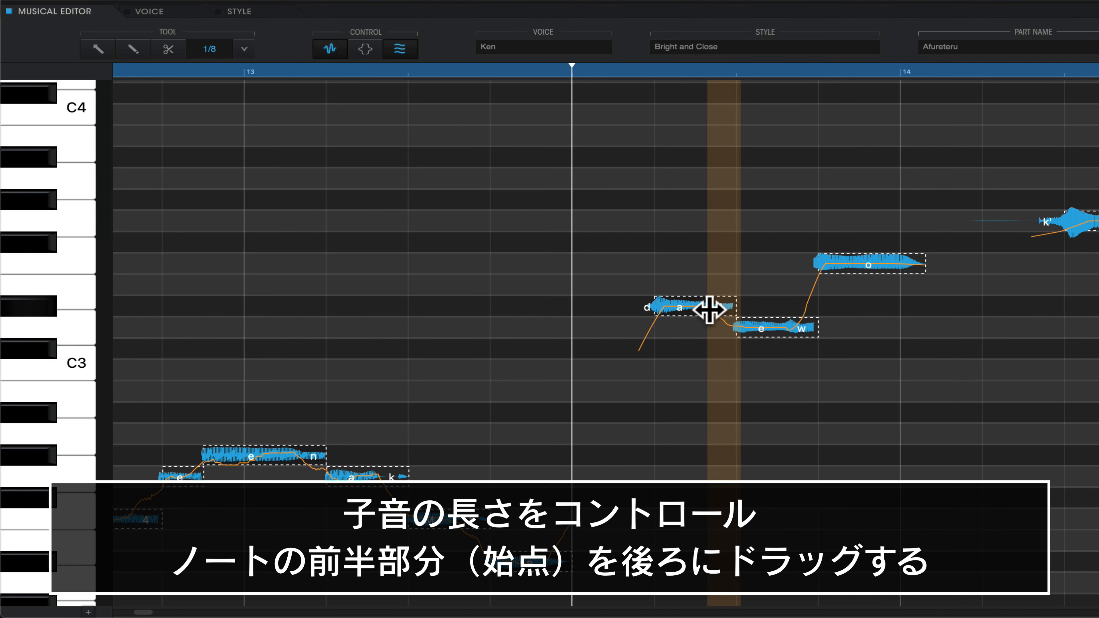
click(727, 310)
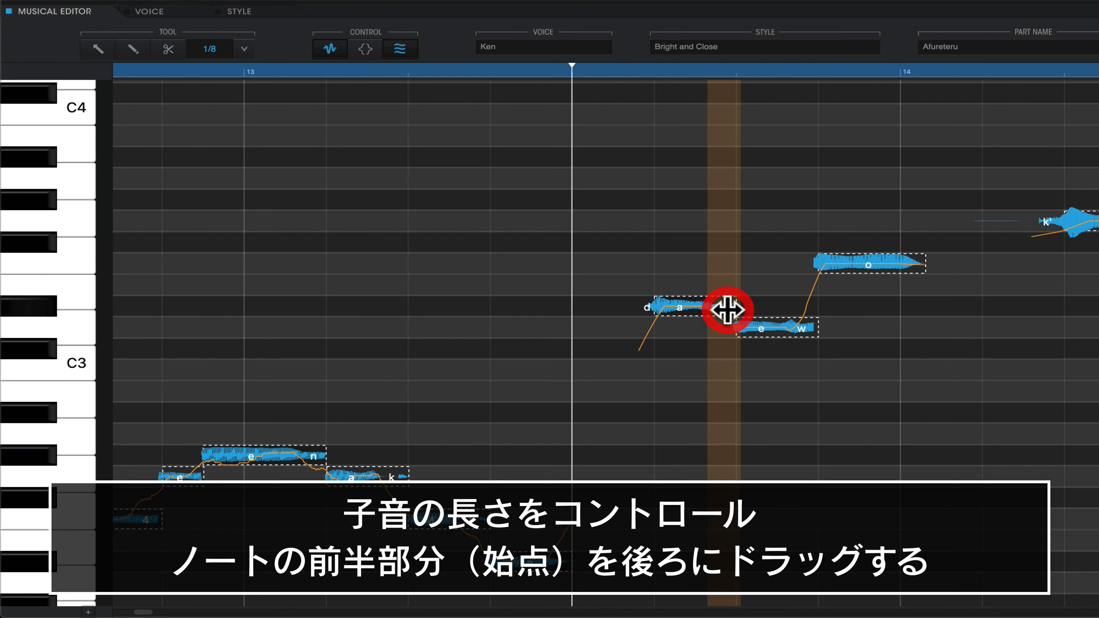
drag(727, 310, 812, 326)
key(space)
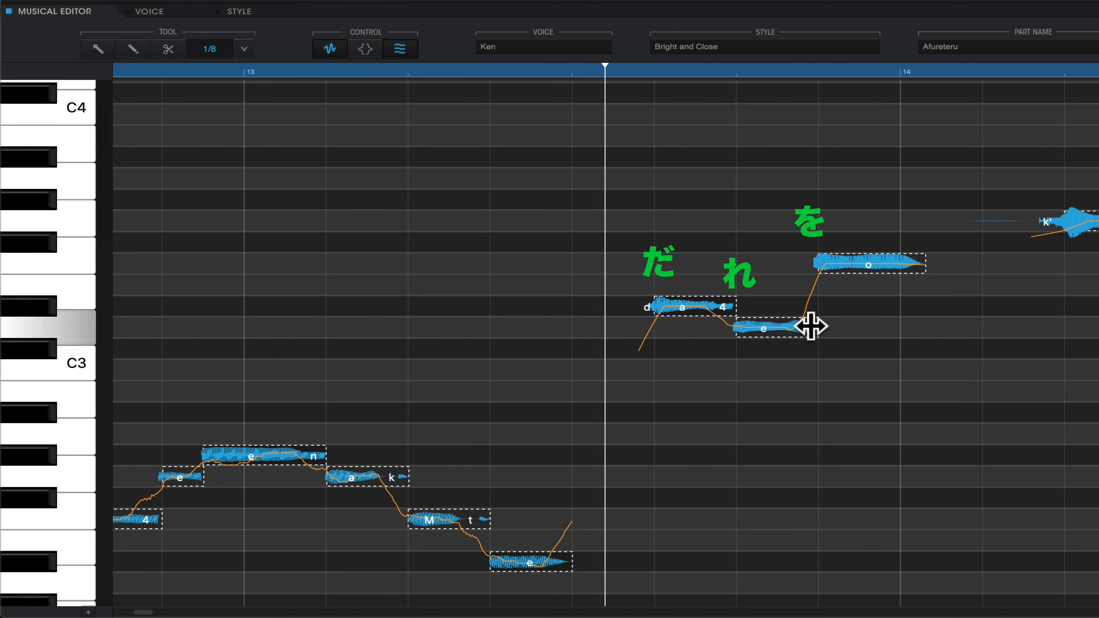
key(space)
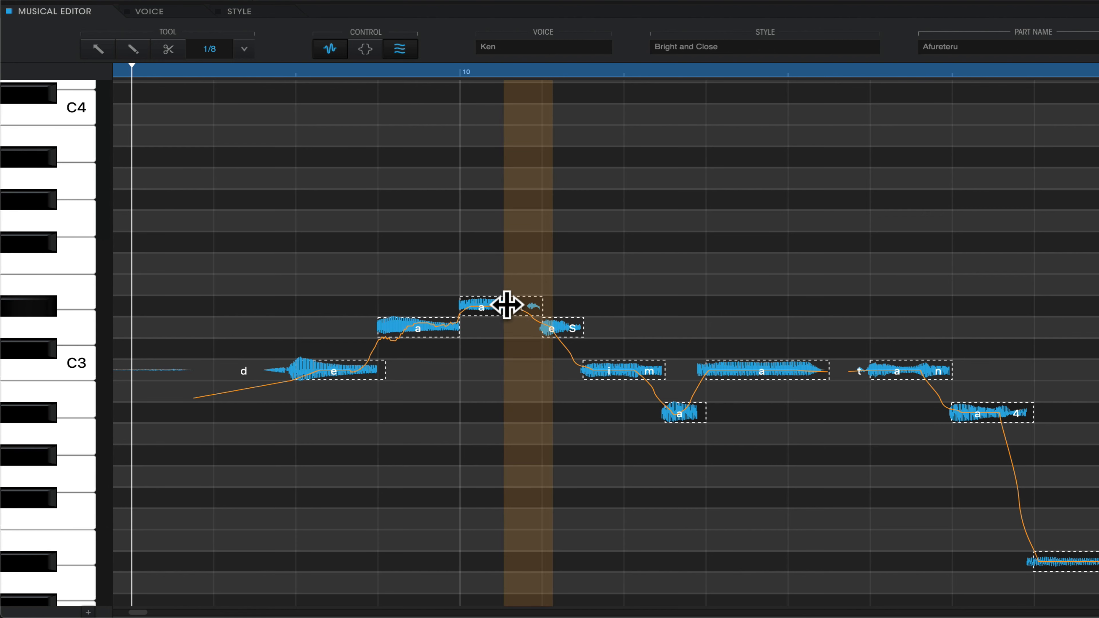
Lengthen the "t" consonant of the "te" note after bar 10 by moving its start back near the bar line, and audition it
key(space)
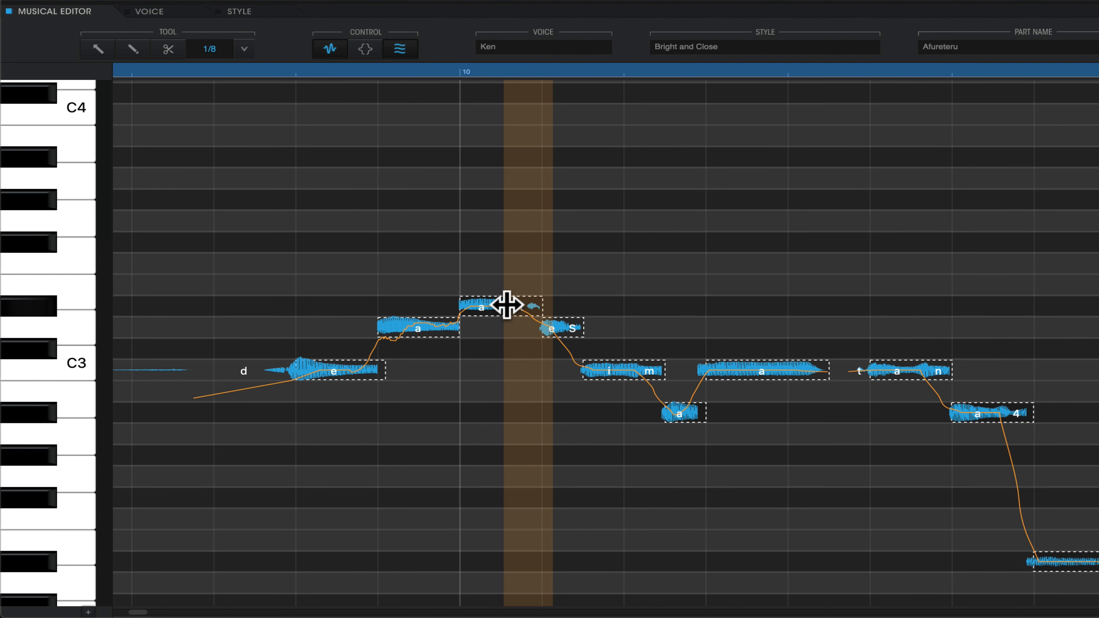
key(space)
drag(507, 305, 472, 301)
key(space)
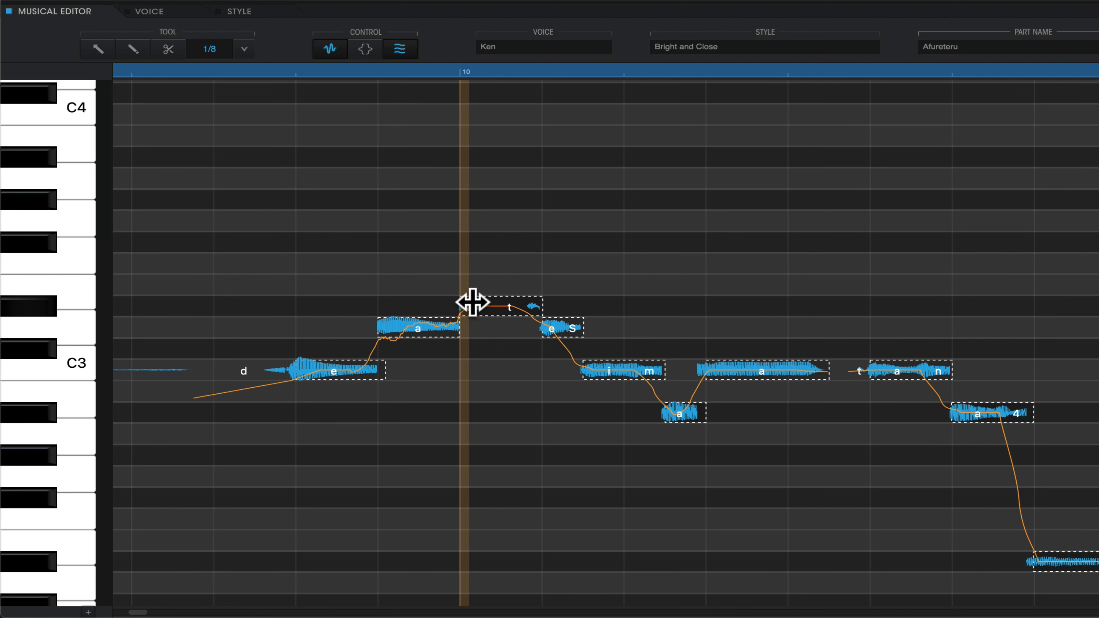
key(space)
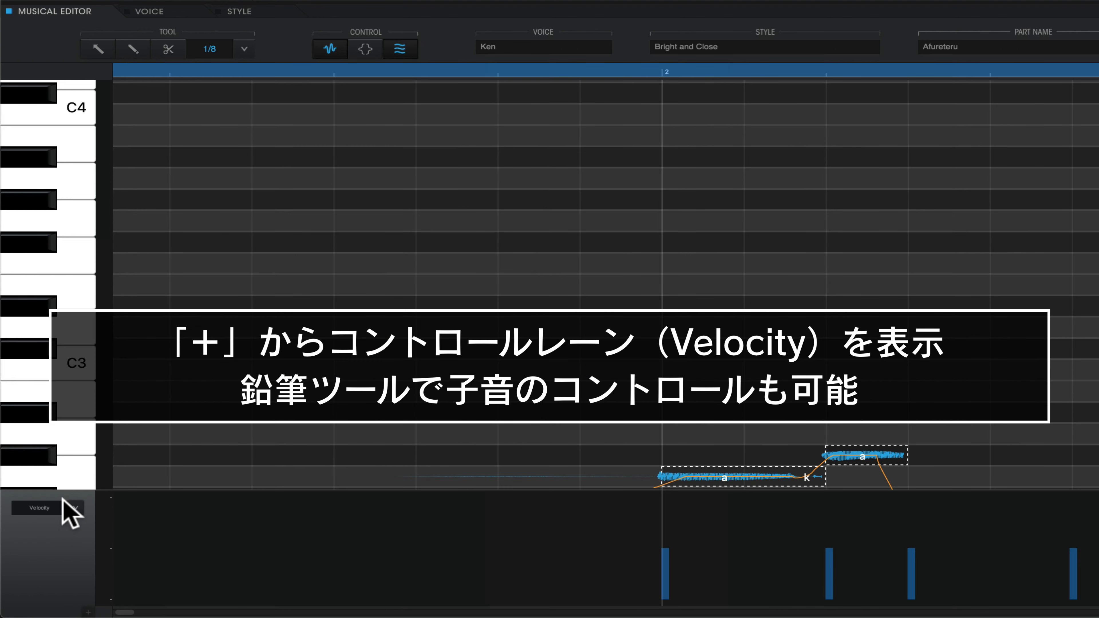
Show Velocity in the control lane and redraw the velocities of the "ka" note and the following note in bar 2 with the Pencil tool
click(61, 509)
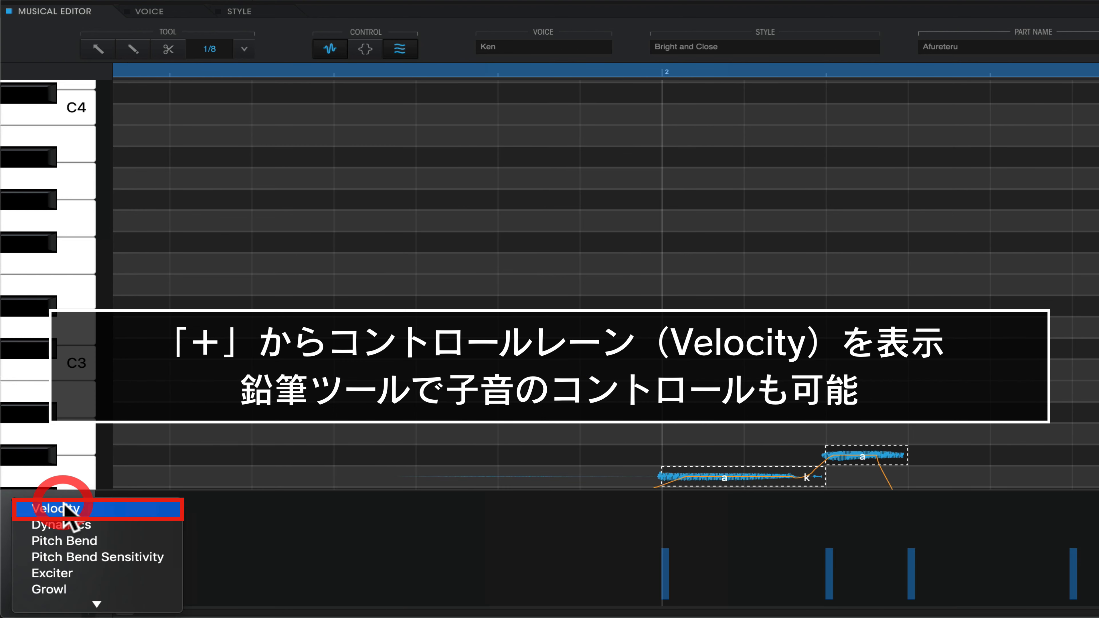
click(69, 511)
click(135, 51)
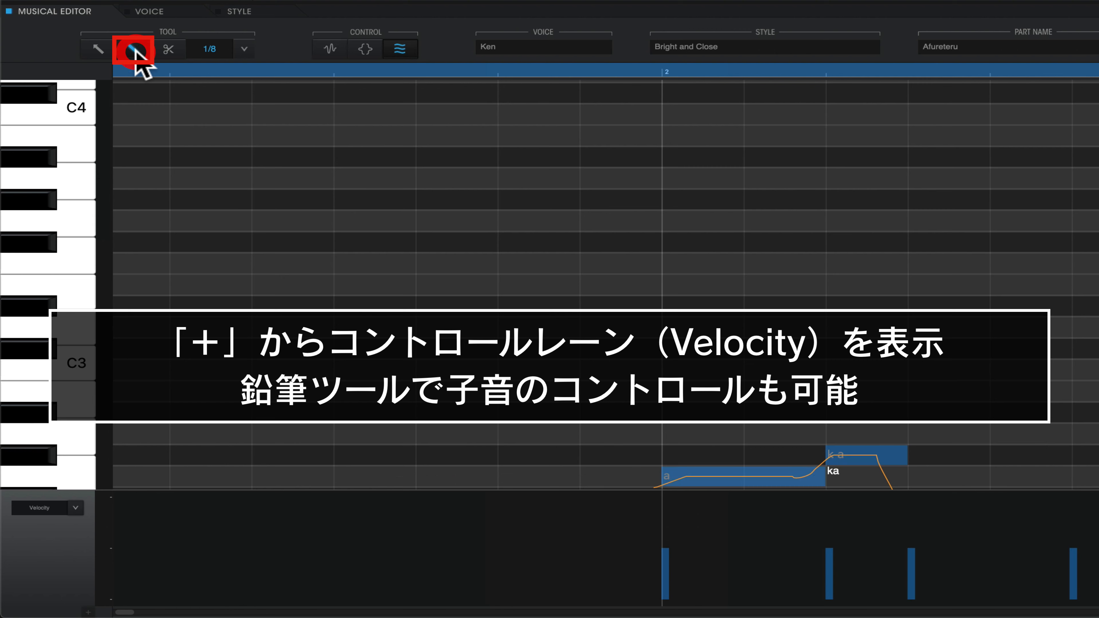
drag(806, 564, 932, 535)
click(813, 546)
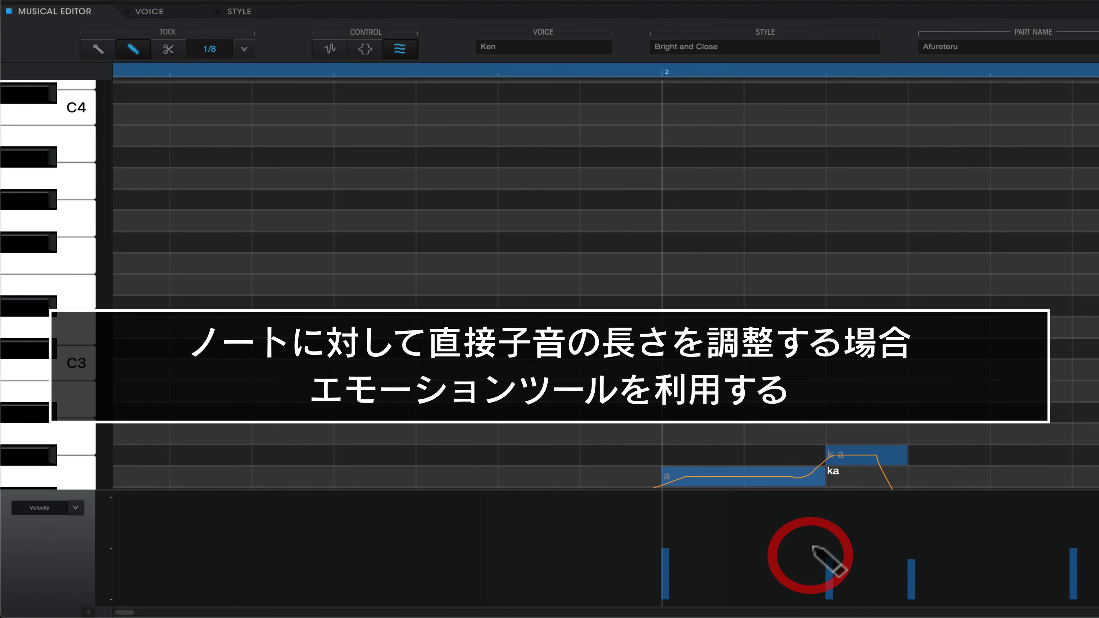
click(912, 549)
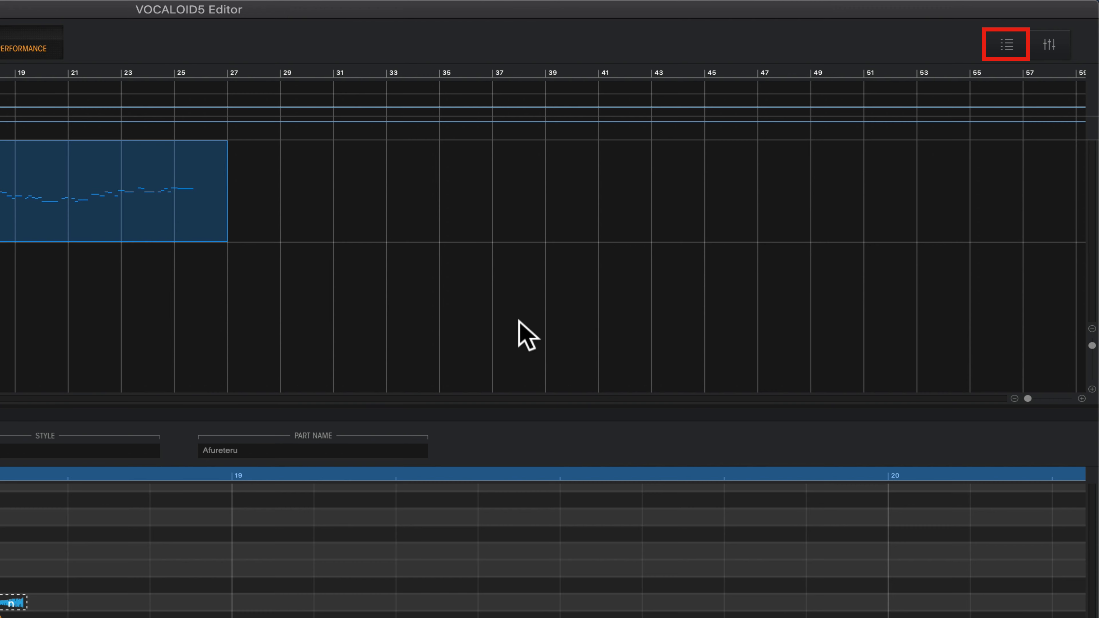
Play the phrase around bar 18, and show the attack and release effects with the Emotion Tool turned off
click(1007, 44)
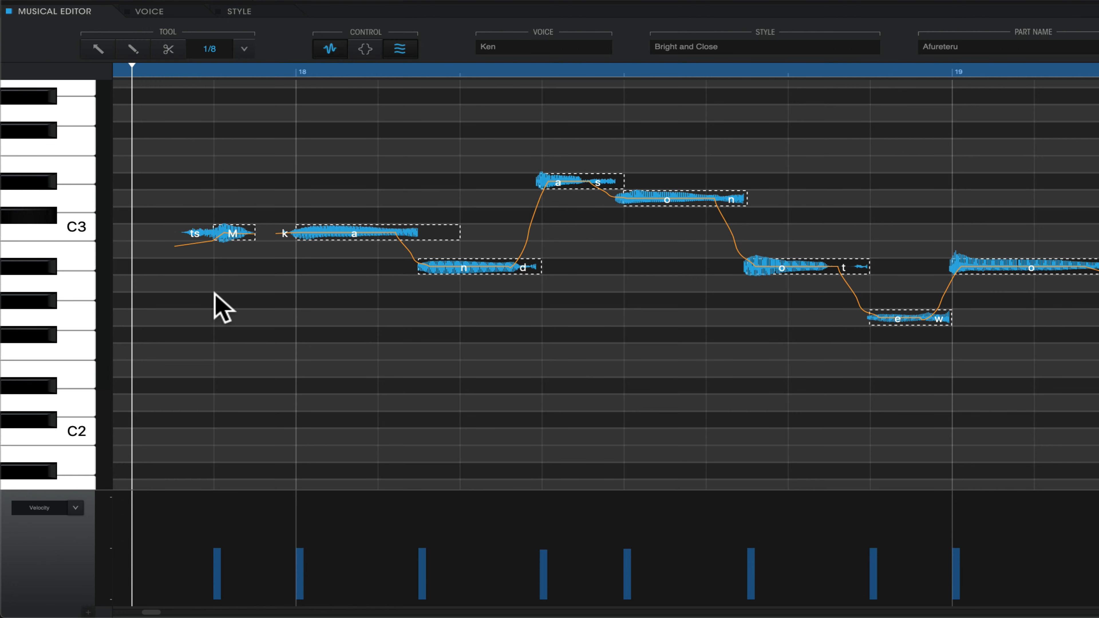
key(space)
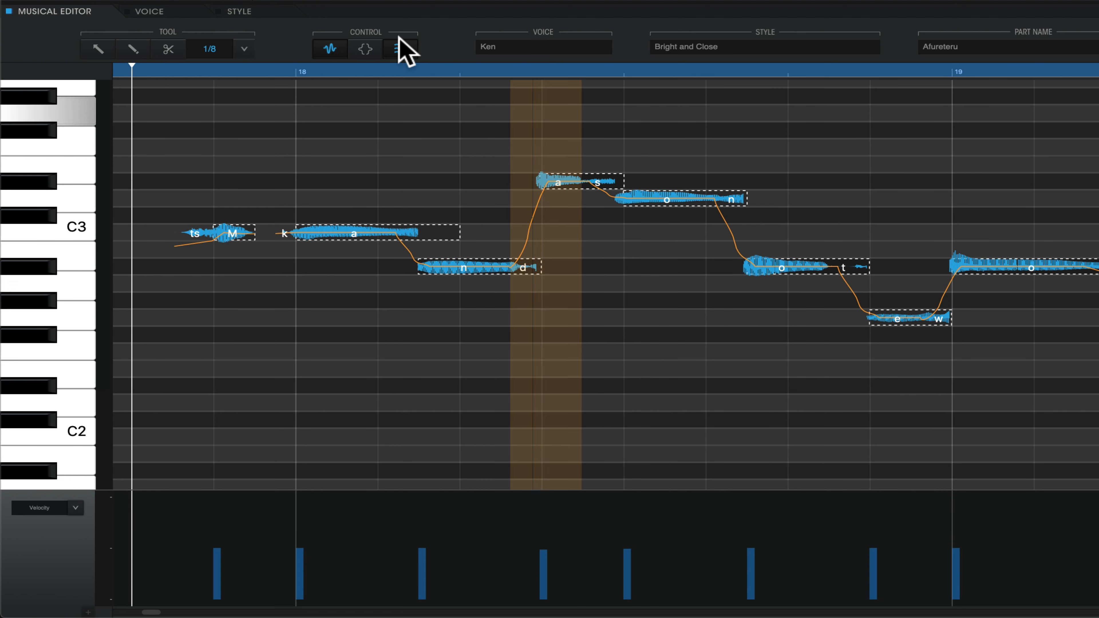
click(362, 48)
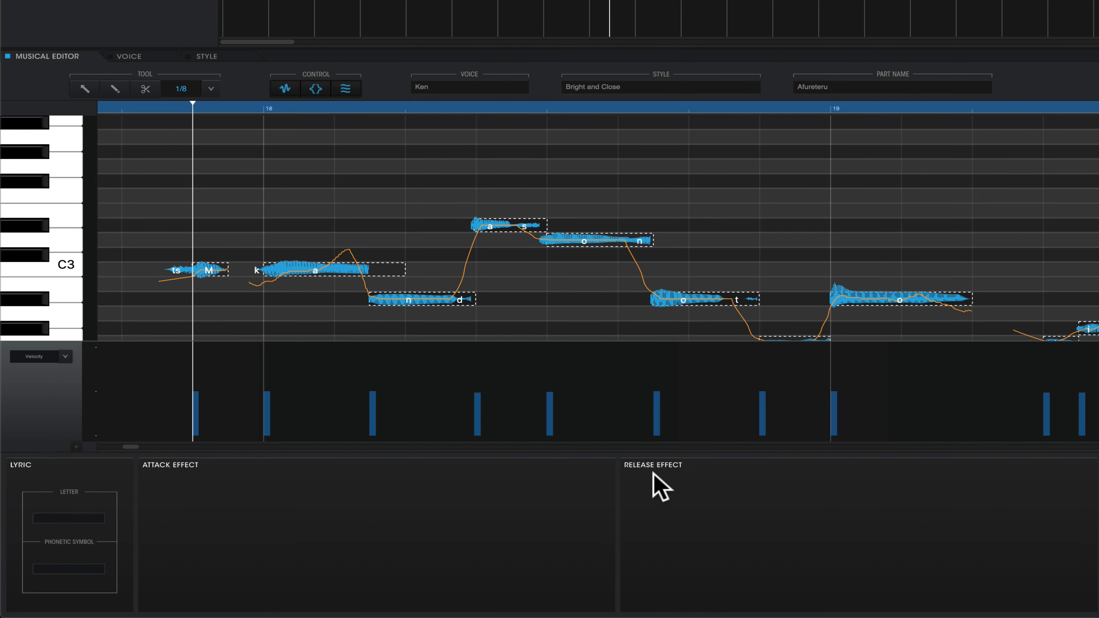
click(285, 89)
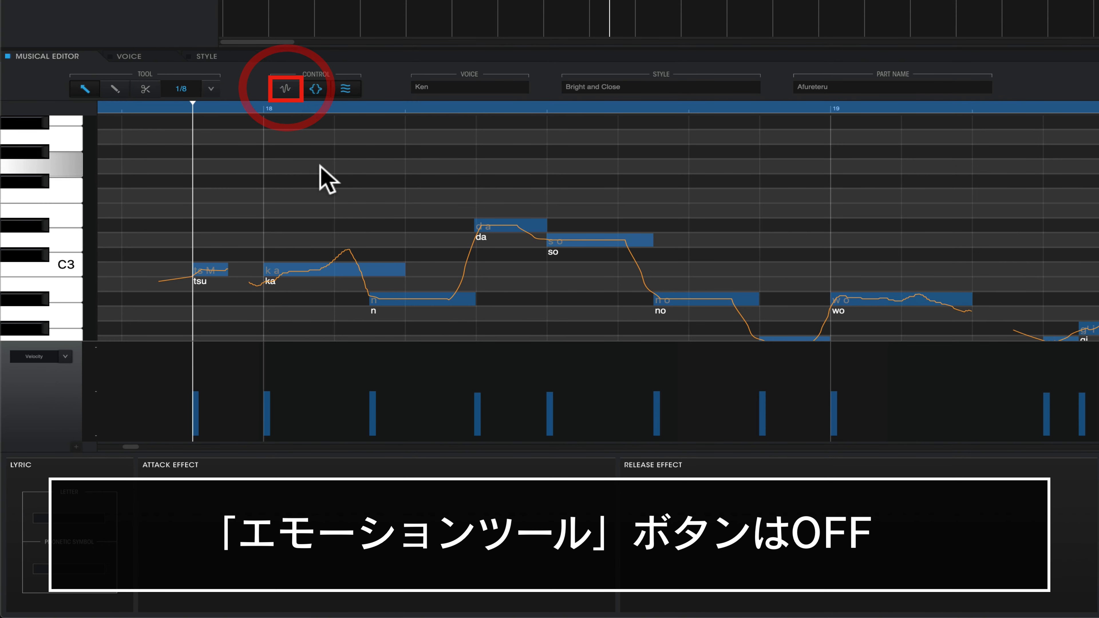
Apply the Accent dynamics attack effect to the "ka" note at bar 18 and set its strength to 1.3 while auditioning it
click(303, 266)
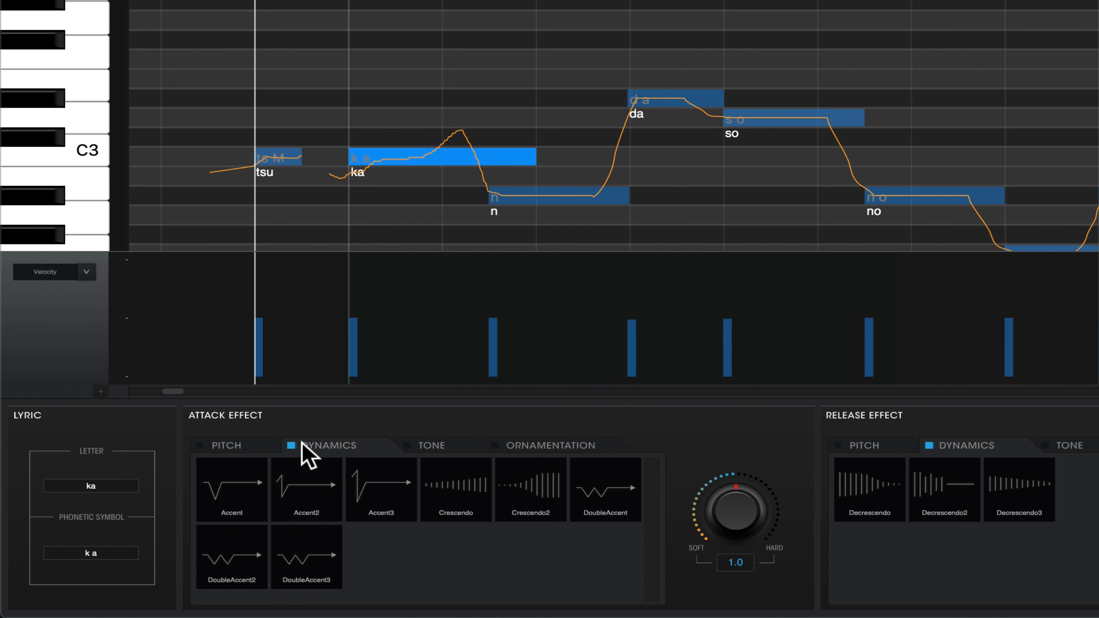
click(233, 500)
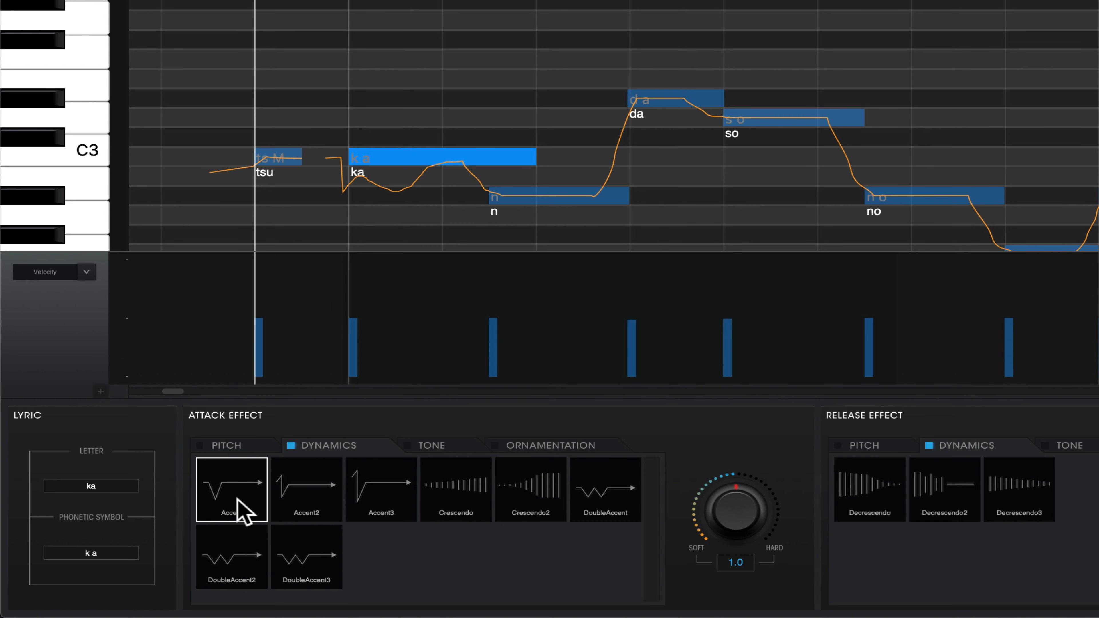
key(space)
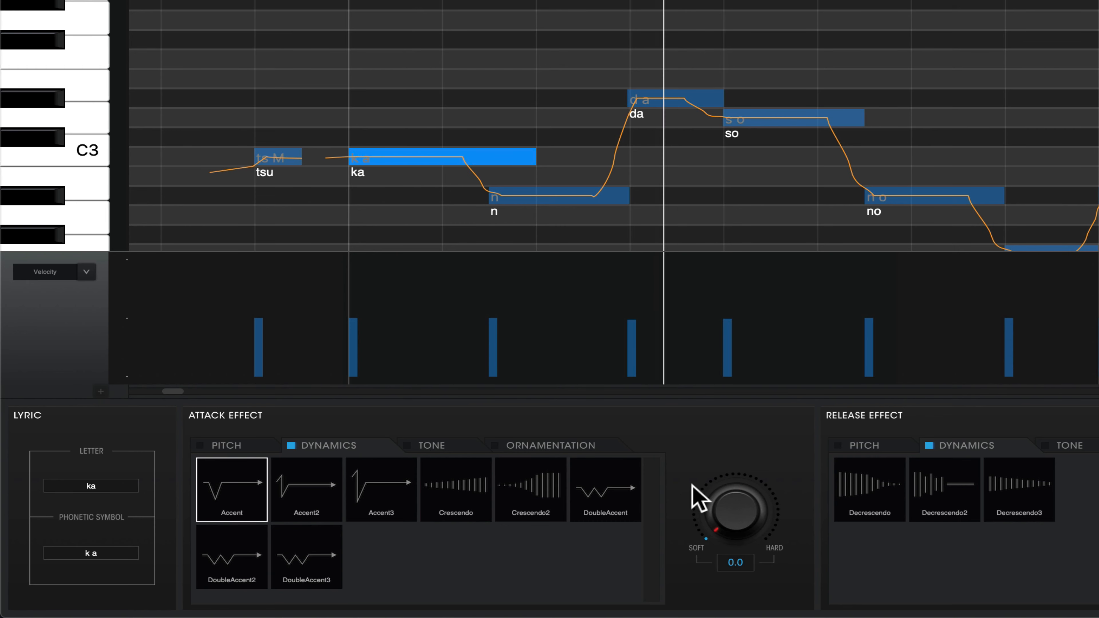
drag(711, 511, 753, 395)
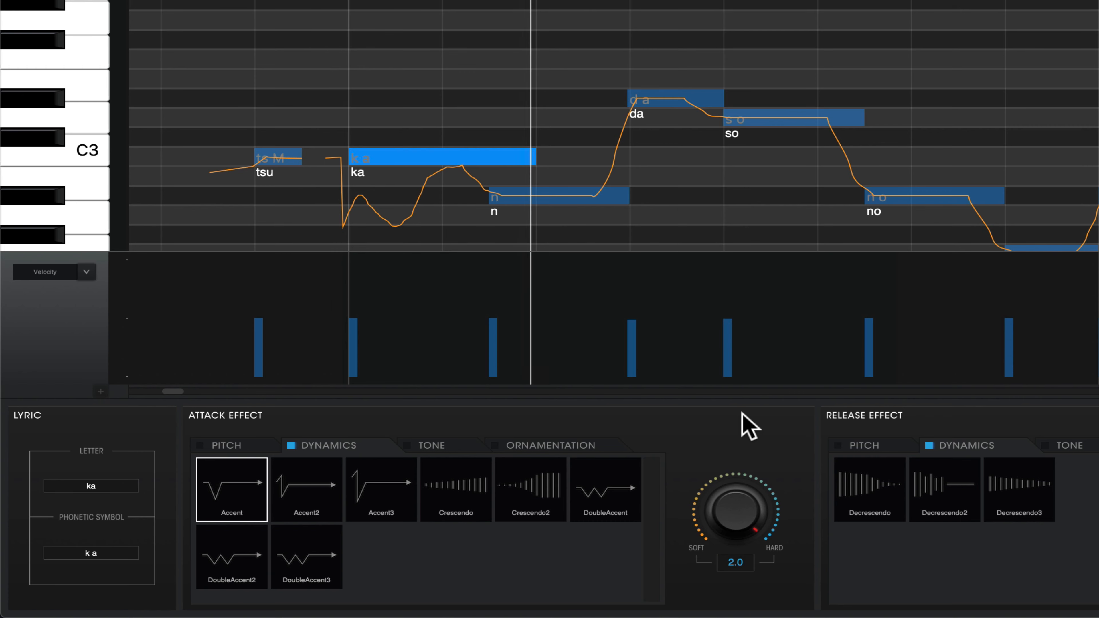
key(space)
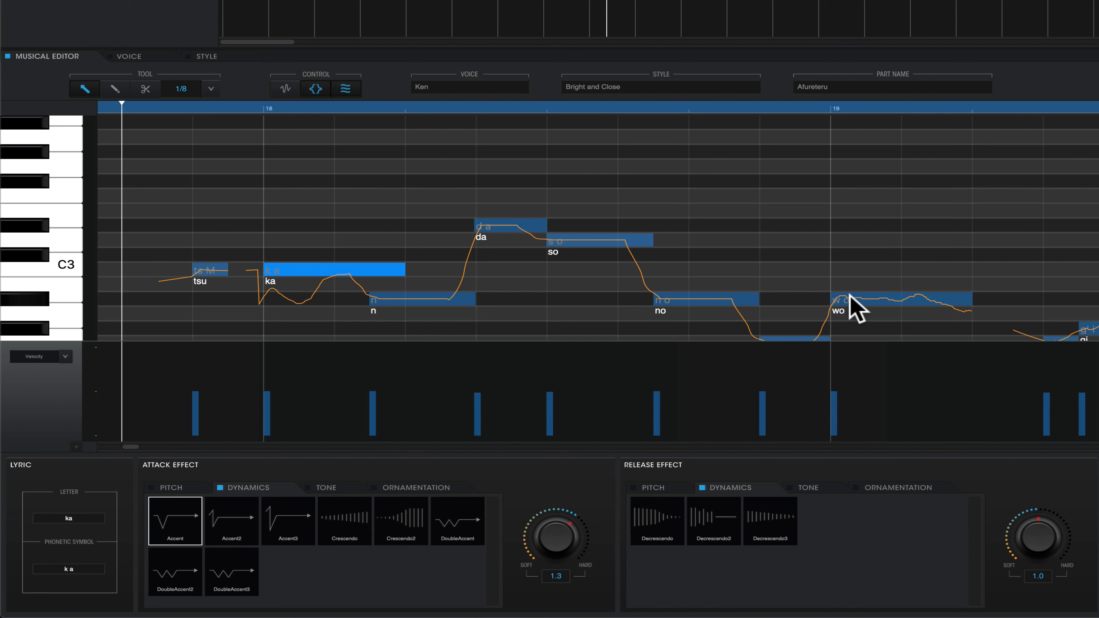
Try the Accent dynamics attack effect on the "wo" note at bar 19 and audition it
click(851, 299)
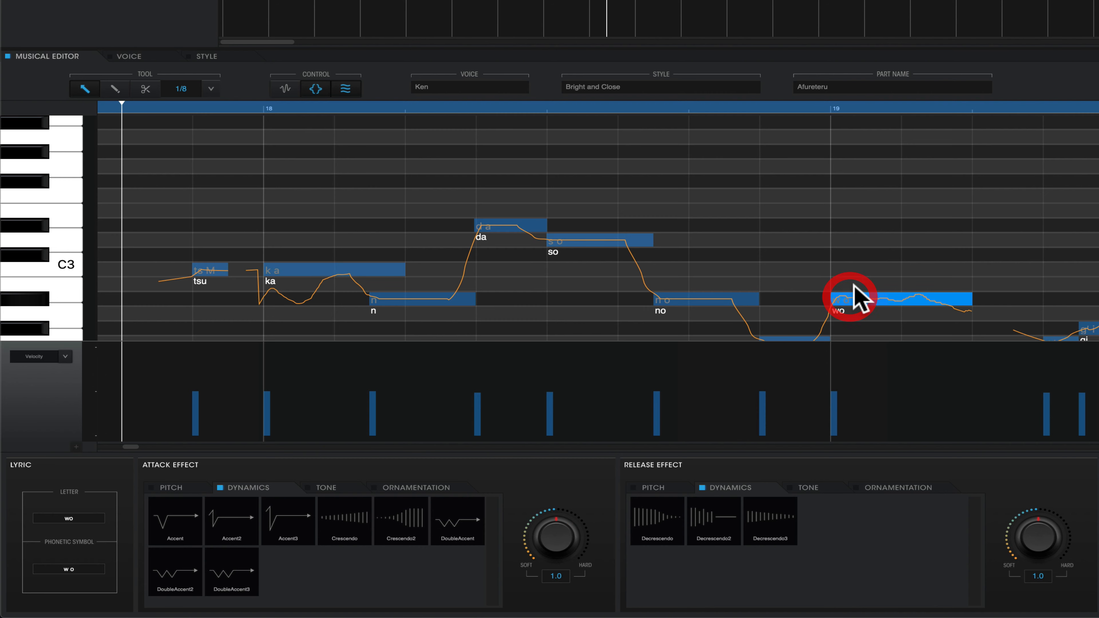
scroll(874, 294, down, 1)
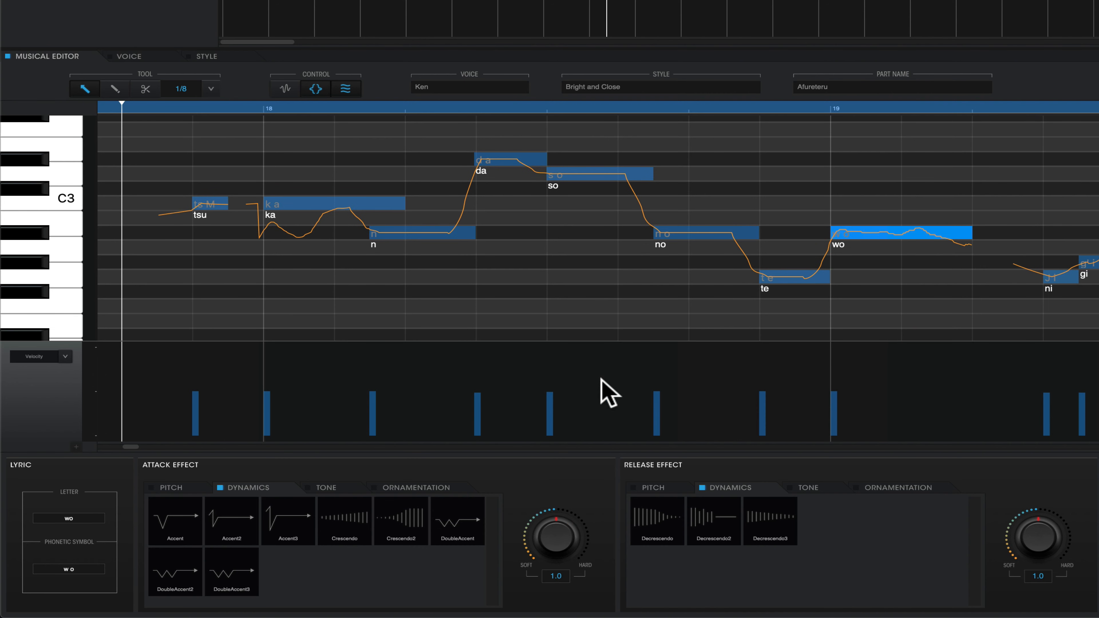
click(193, 521)
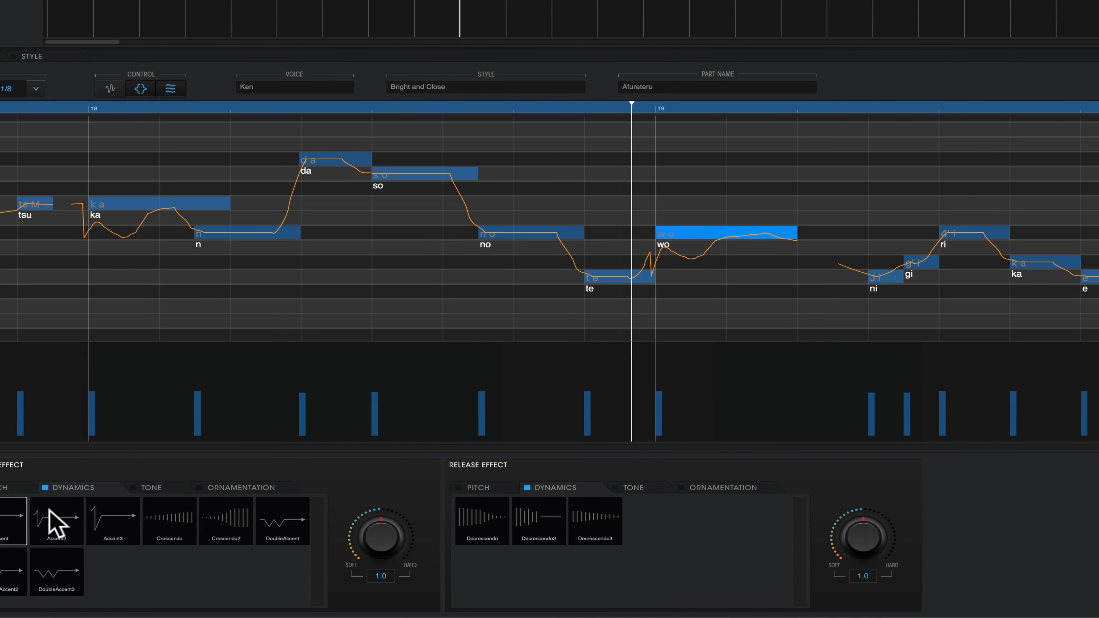
key(space)
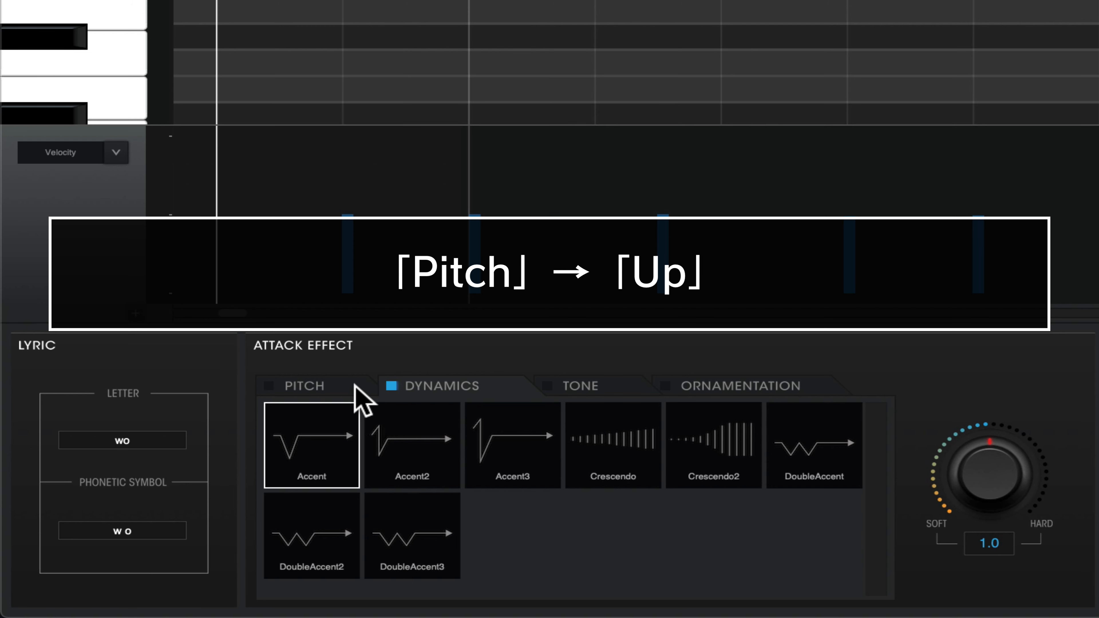
Apply the Up pitch attack effect to the "wo" note at bar 19, auditioning Up2 and Up3 for comparison
click(179, 488)
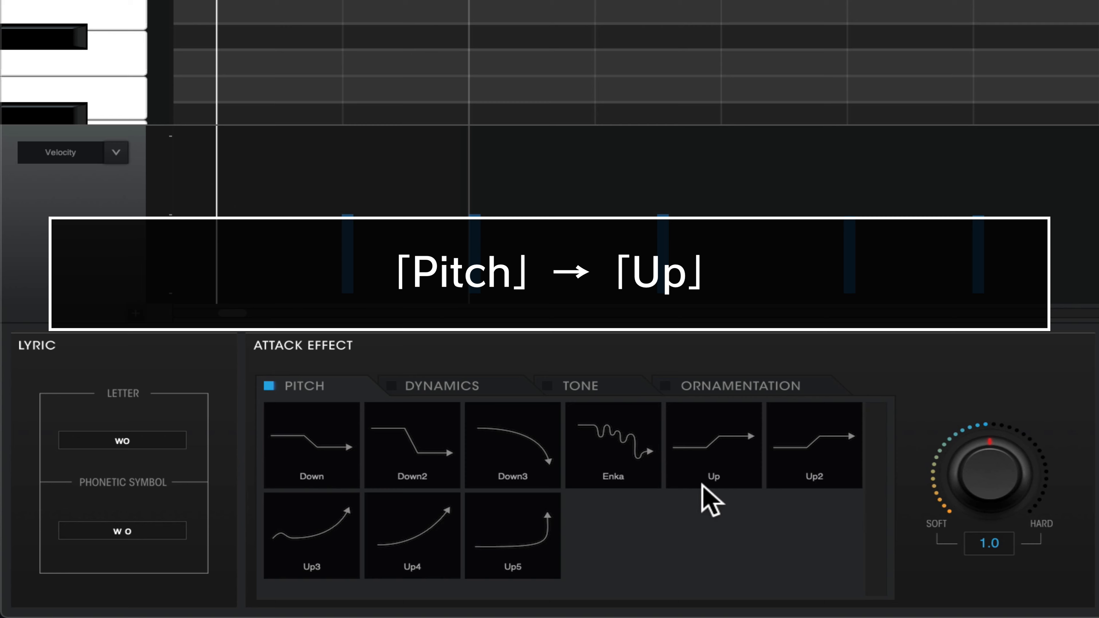
click(707, 444)
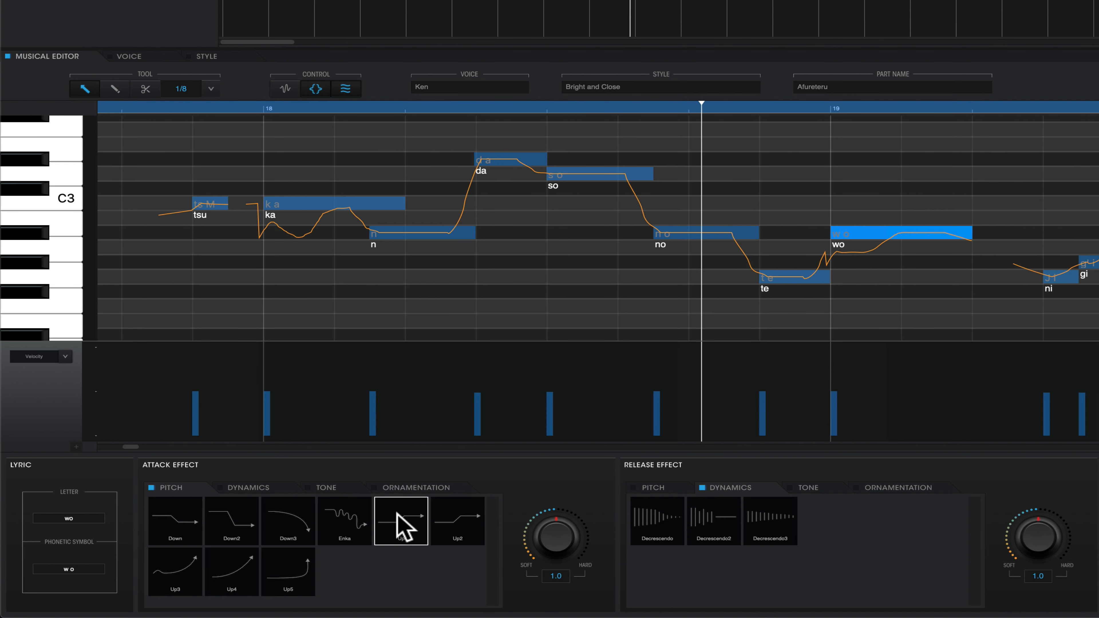
click(456, 529)
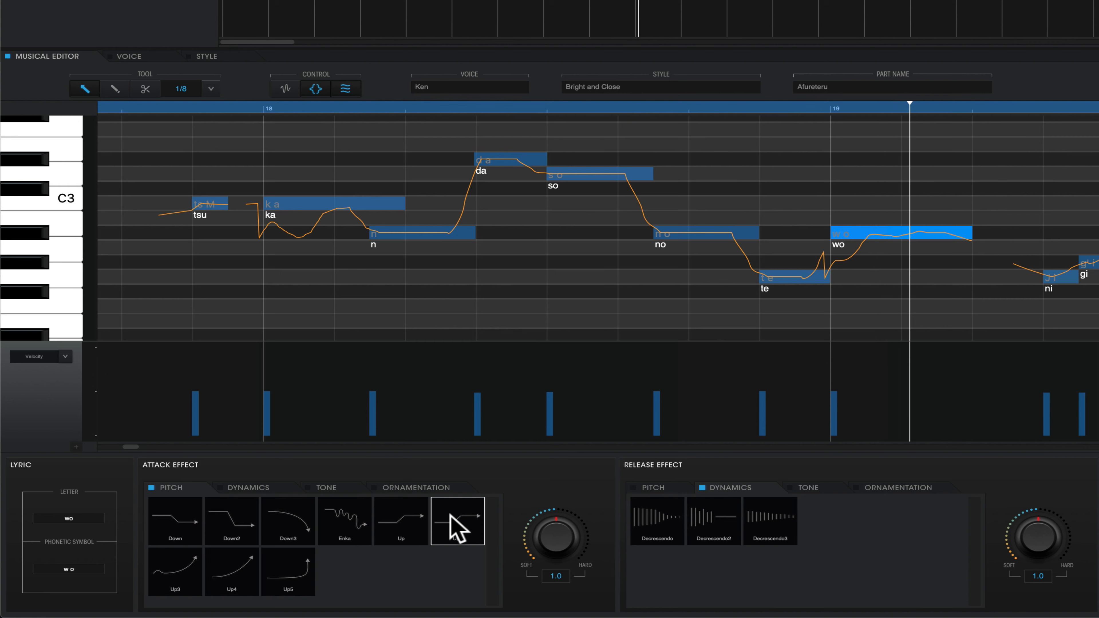
click(188, 570)
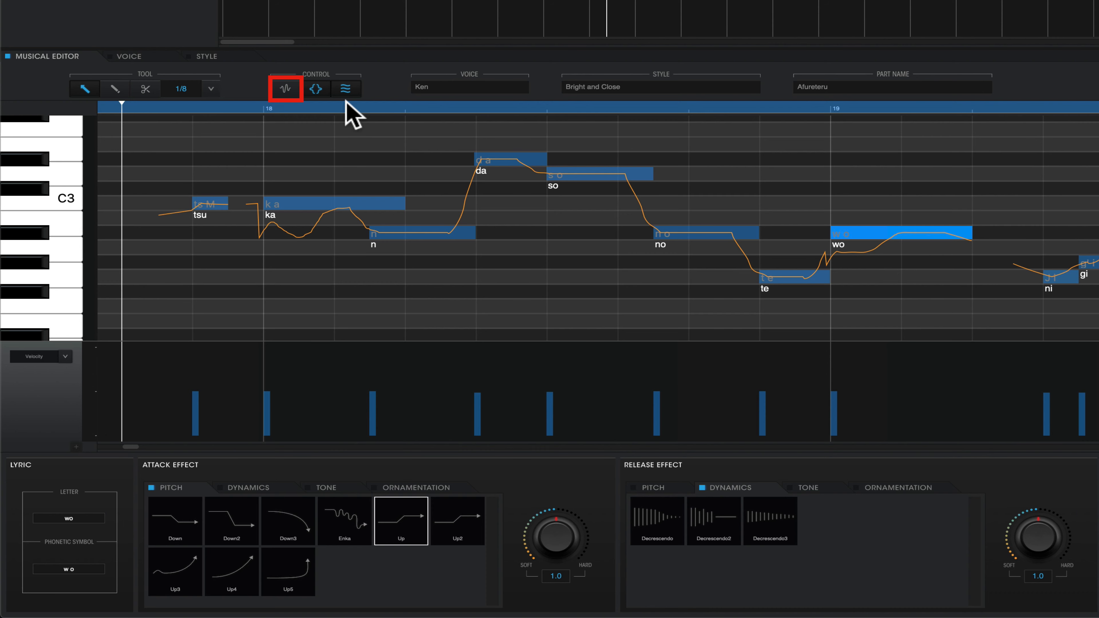
Shorten the attack effect range of the "wo" note with the Emotion Tool, set its strength to 0.8 and audition it
click(285, 89)
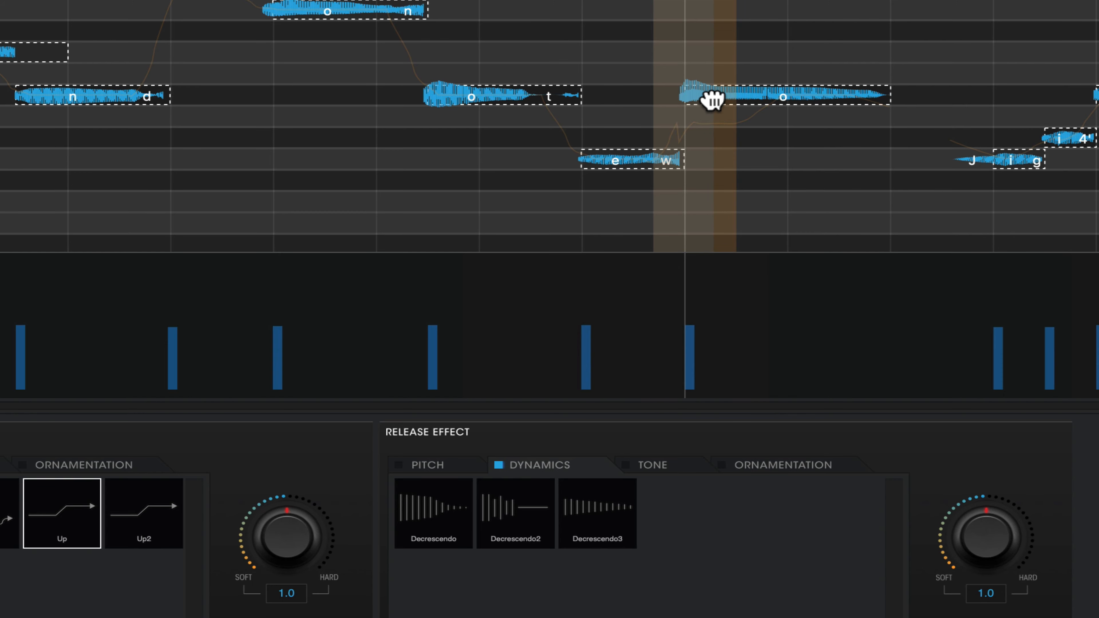
drag(712, 97, 711, 96)
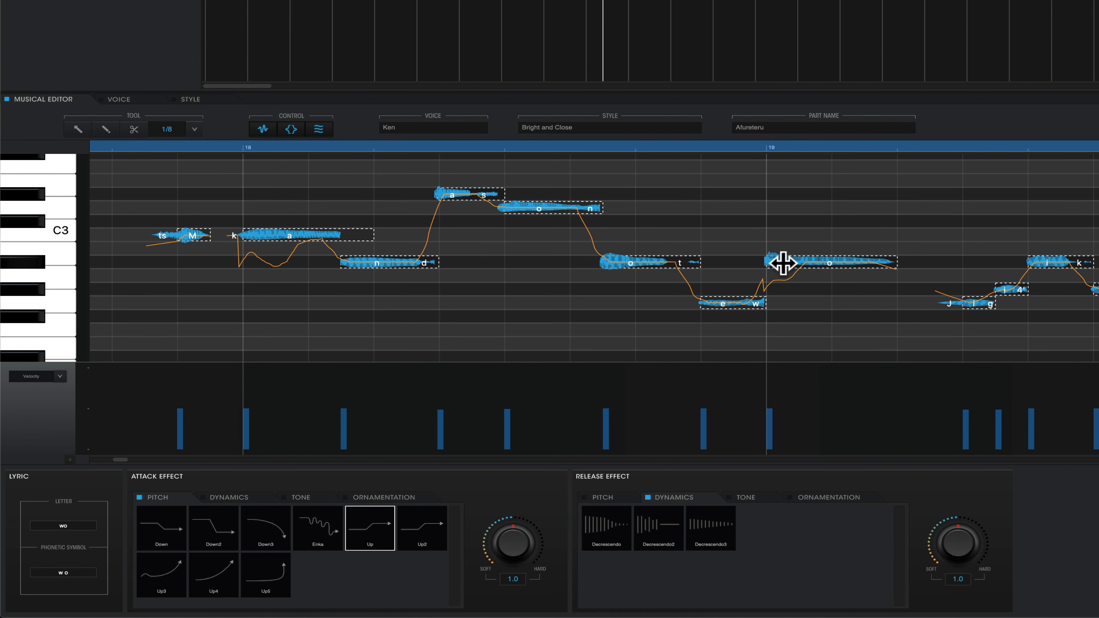
key(space)
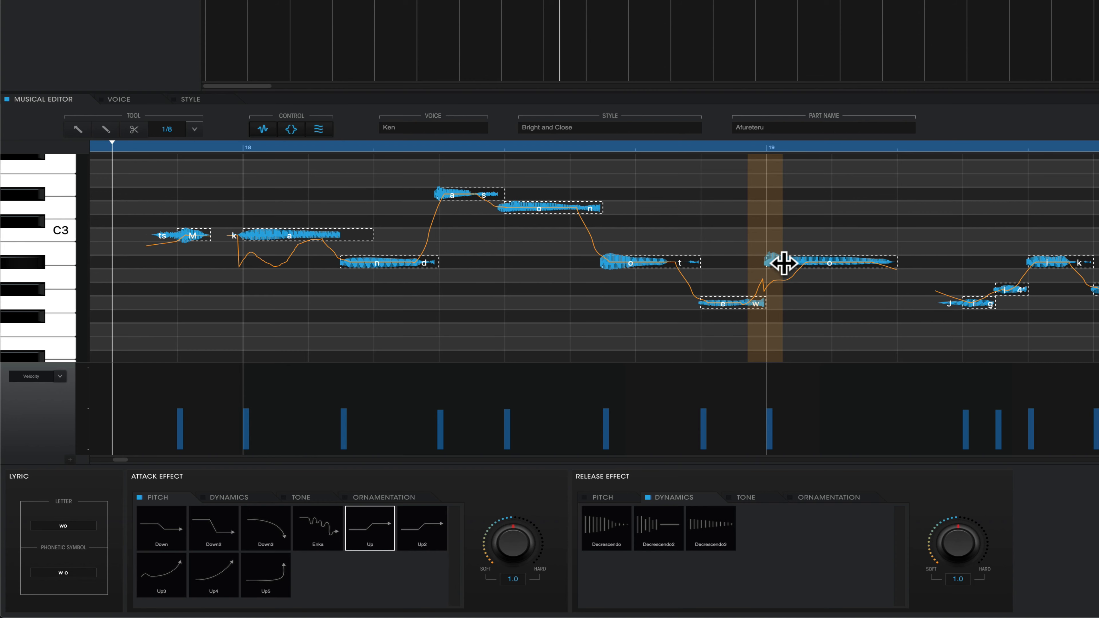
click(783, 263)
key(space)
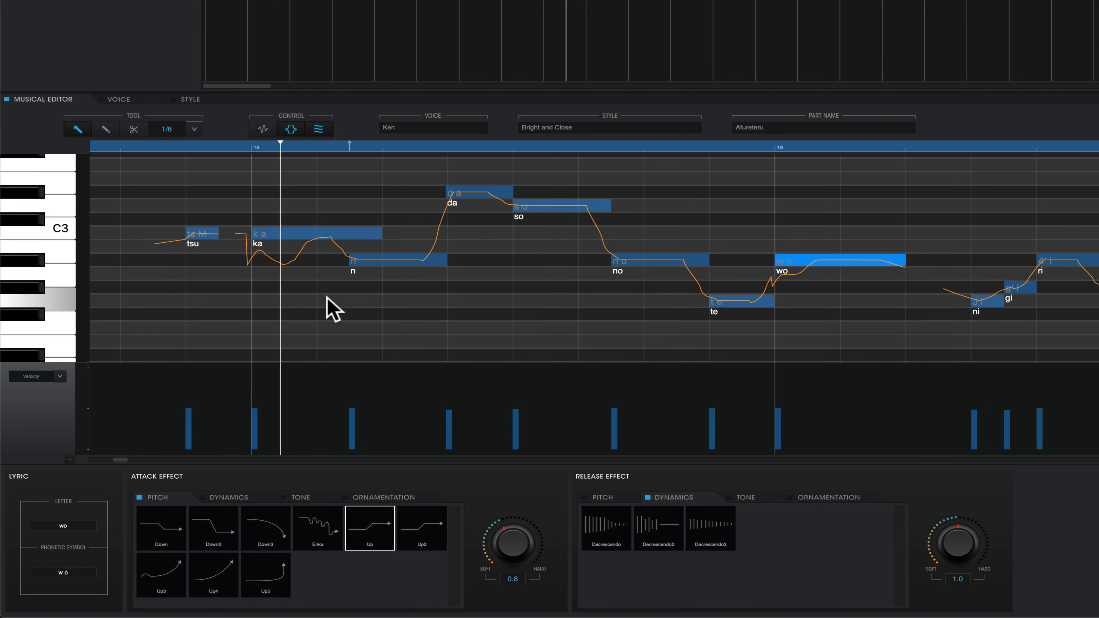
key(space)
Apply the Accent2 dynamics attack effect at strength 0.5 to the "tsu" note before bar 18, raise the note's velocity and audition it
click(203, 235)
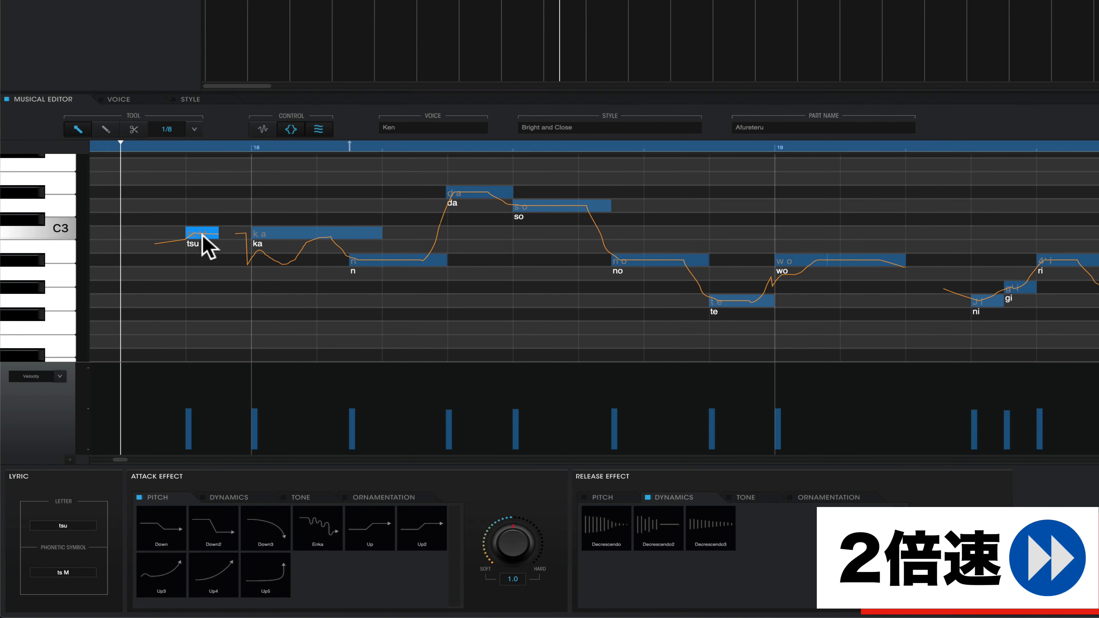
click(218, 497)
click(207, 526)
drag(188, 411, 193, 389)
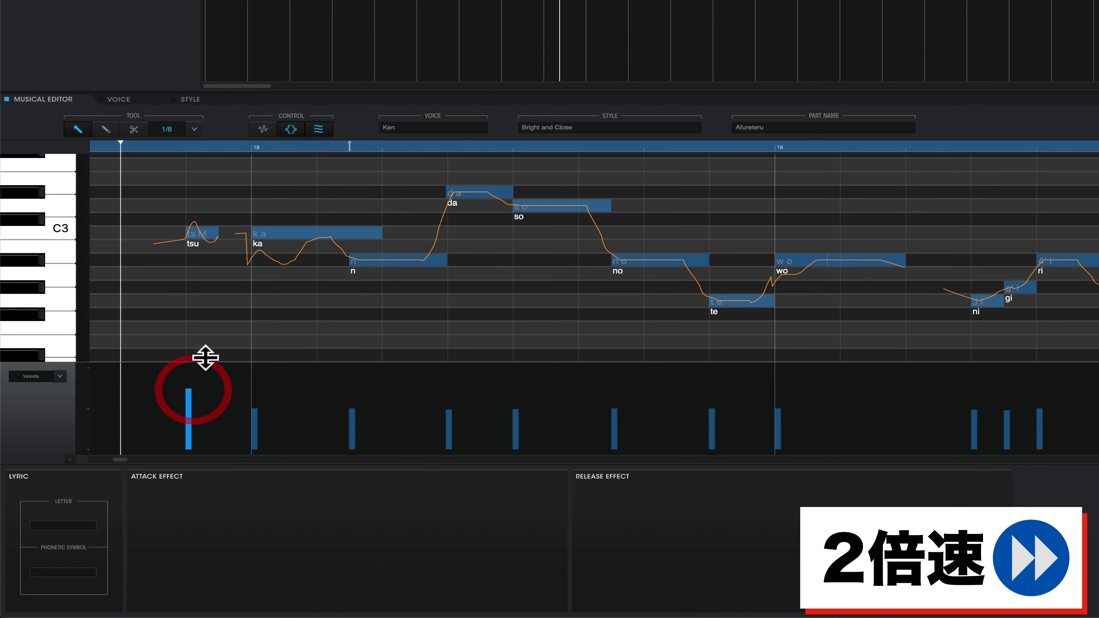
click(190, 235)
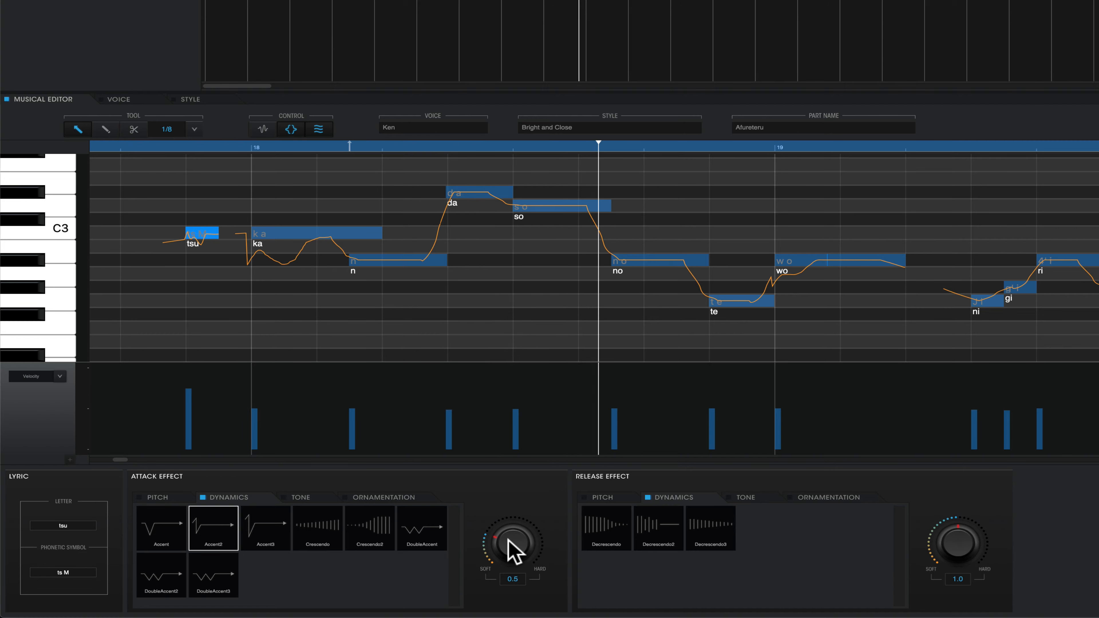
key(space)
Apply the Up4 pitch attack effect to the "n" note in bar 18, set its strength to 0.2 and shorten its range
click(416, 260)
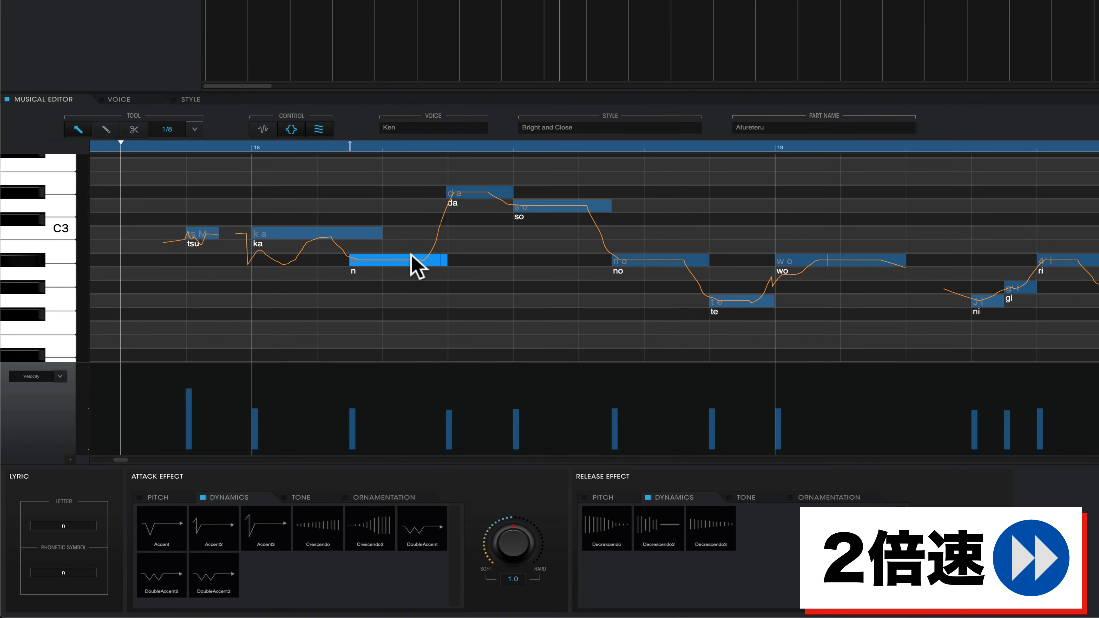
click(158, 497)
click(207, 566)
drag(519, 526, 519, 540)
key(w)
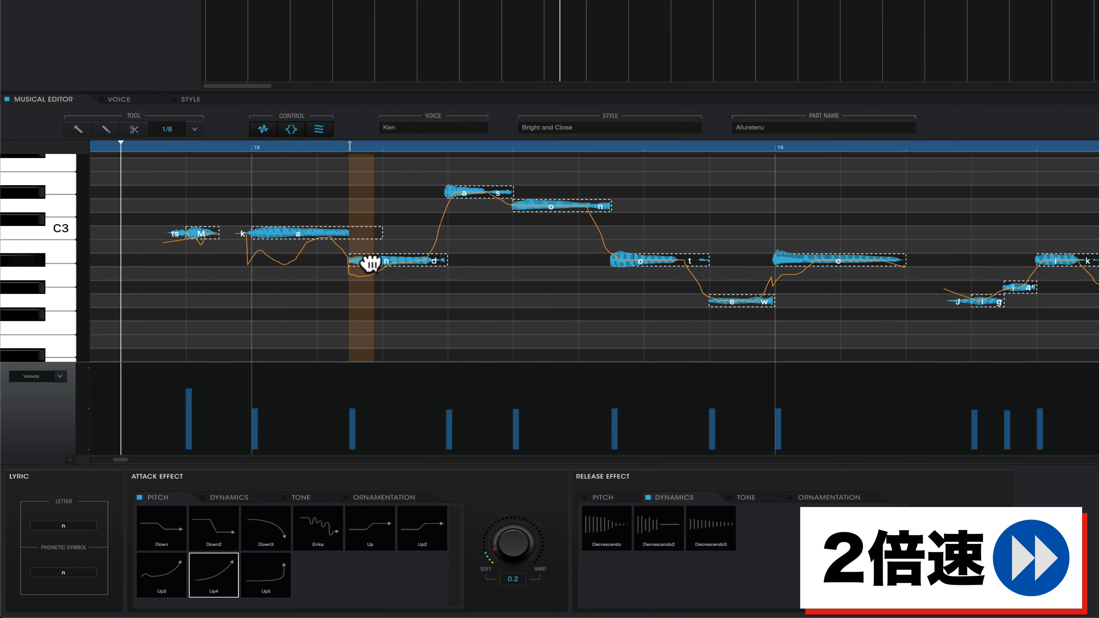
drag(373, 261, 364, 261)
key(w)
Apply the Accent2 dynamics attack effect to the "da" note in bar 18 and adjust its strength
click(454, 192)
click(225, 497)
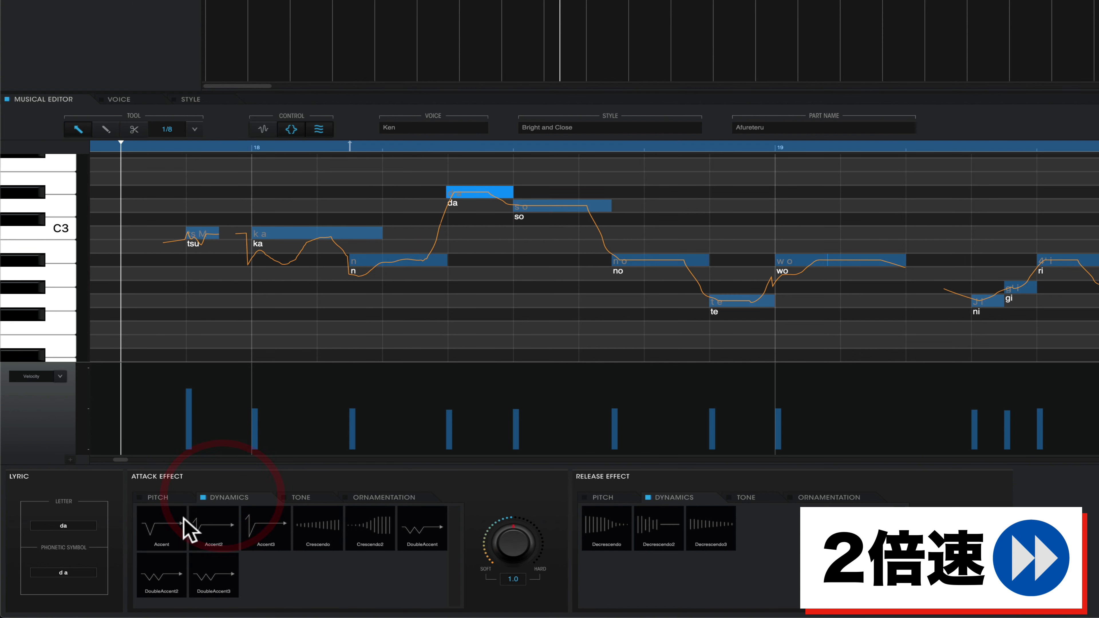
click(207, 526)
click(503, 559)
Apply the Up2 pitch attack effect to the "so" note in bar 18 and adjust its strength
click(540, 207)
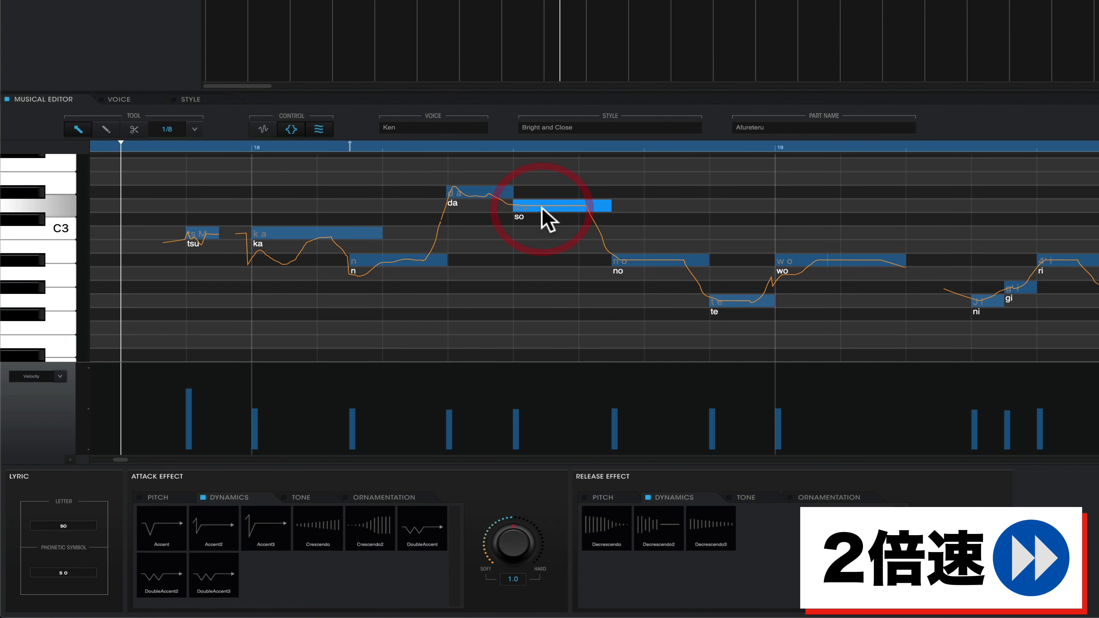
click(423, 529)
click(516, 550)
Apply the Down pitch attack effect to the "no" note in bar 18, set its strength to 0.5 and check its range on the waveform
click(645, 259)
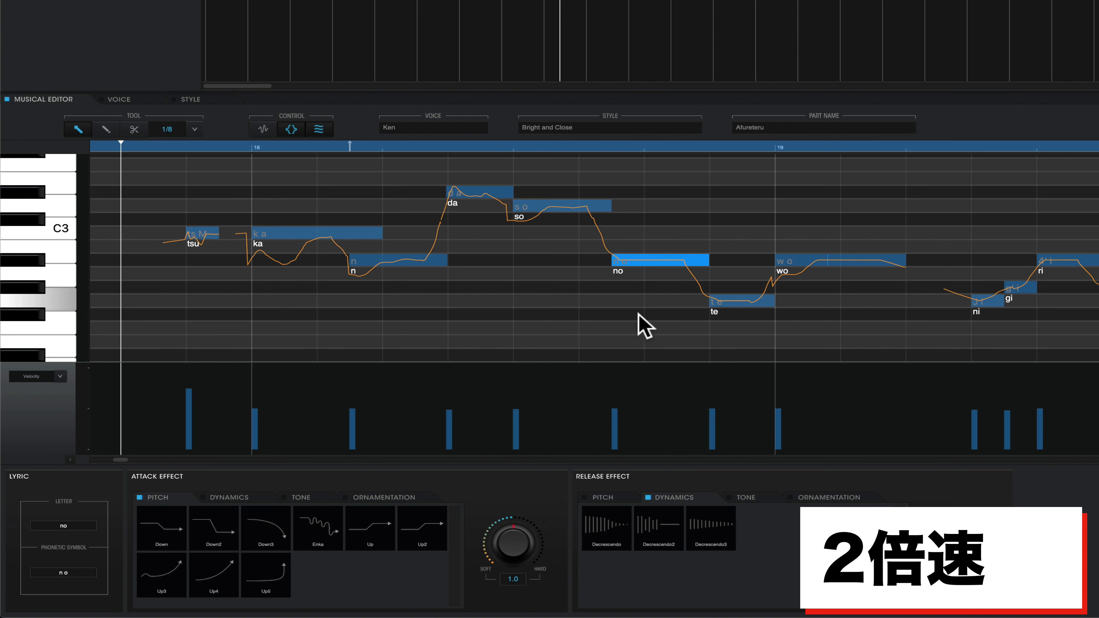
click(158, 497)
click(171, 534)
click(498, 545)
key(w)
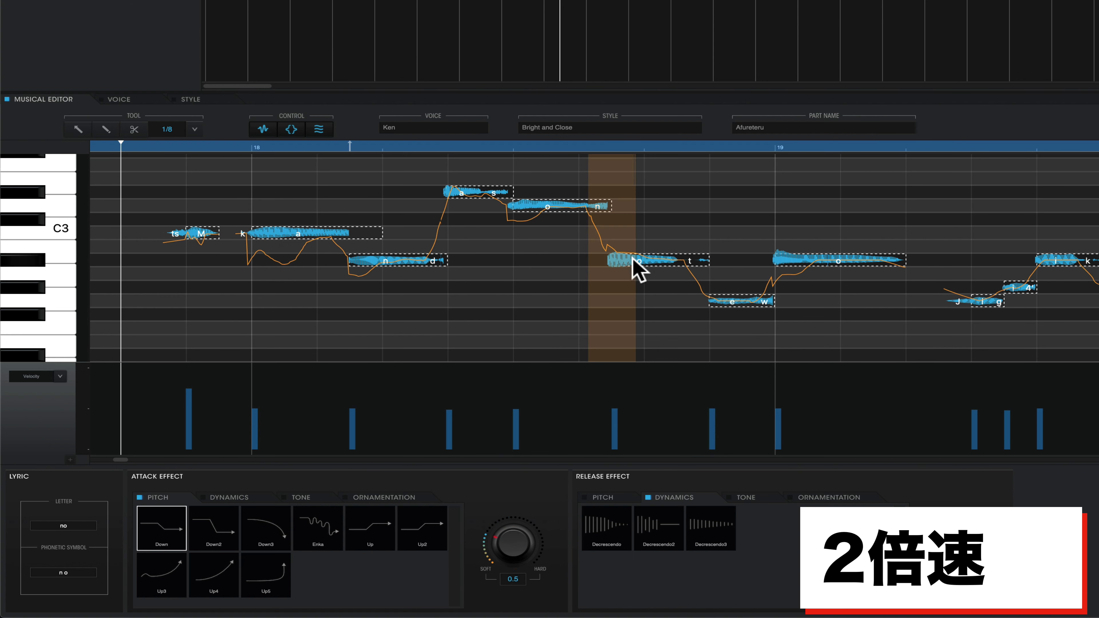
key(w)
Apply the Accent2 dynamics attack effect to the "te" note before bar 19, set its strength to 0.3, adjust its range and audition it
click(736, 302)
click(229, 497)
click(199, 525)
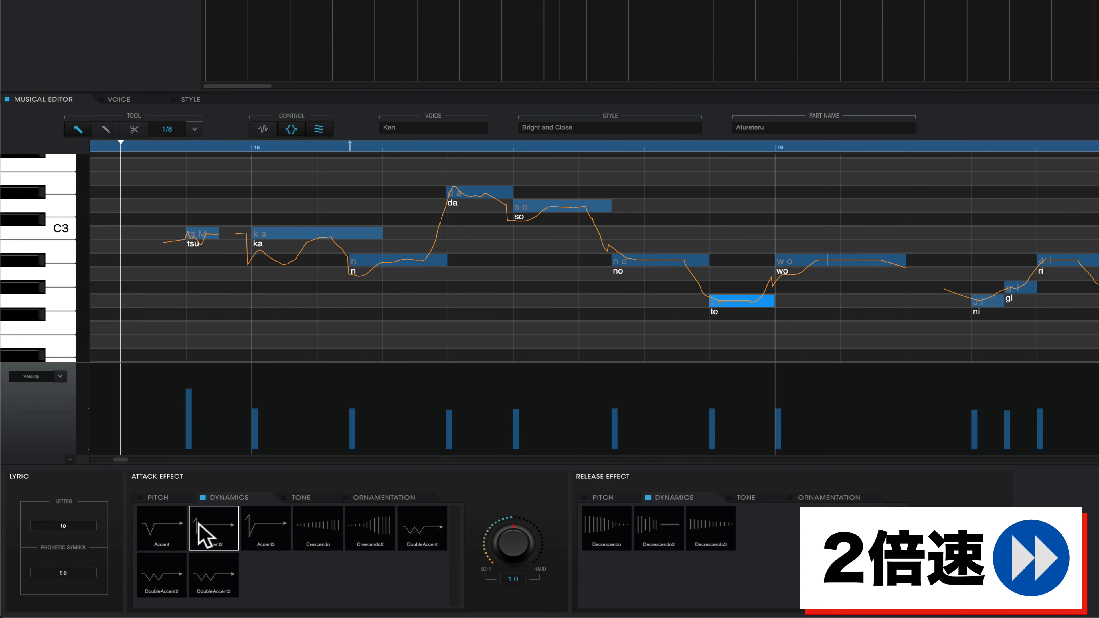
key(w)
click(717, 307)
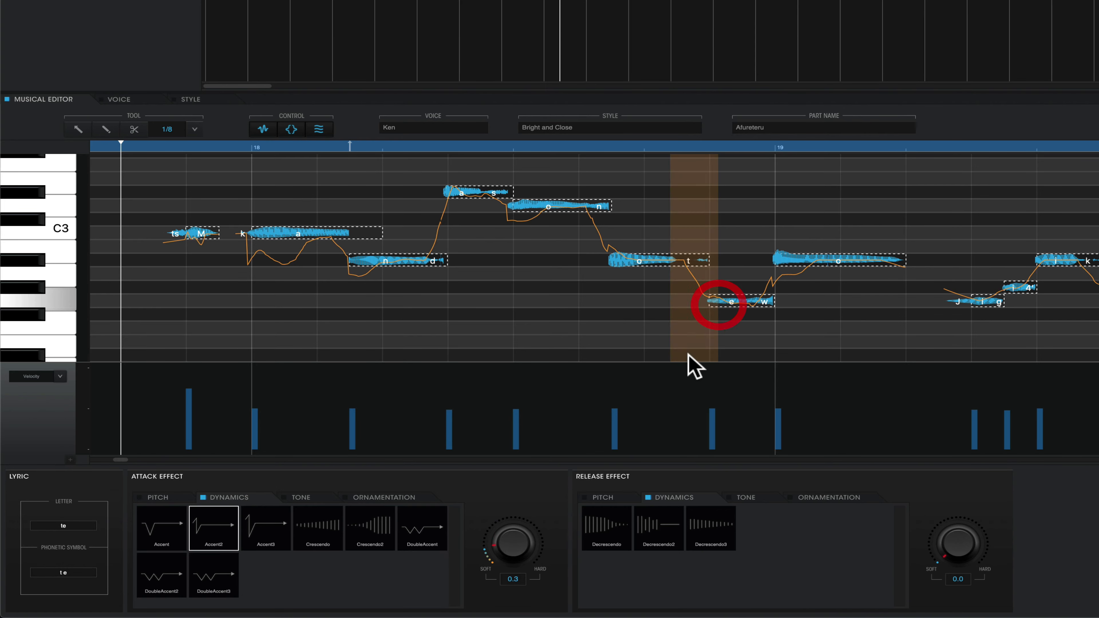
key(w)
key(space)
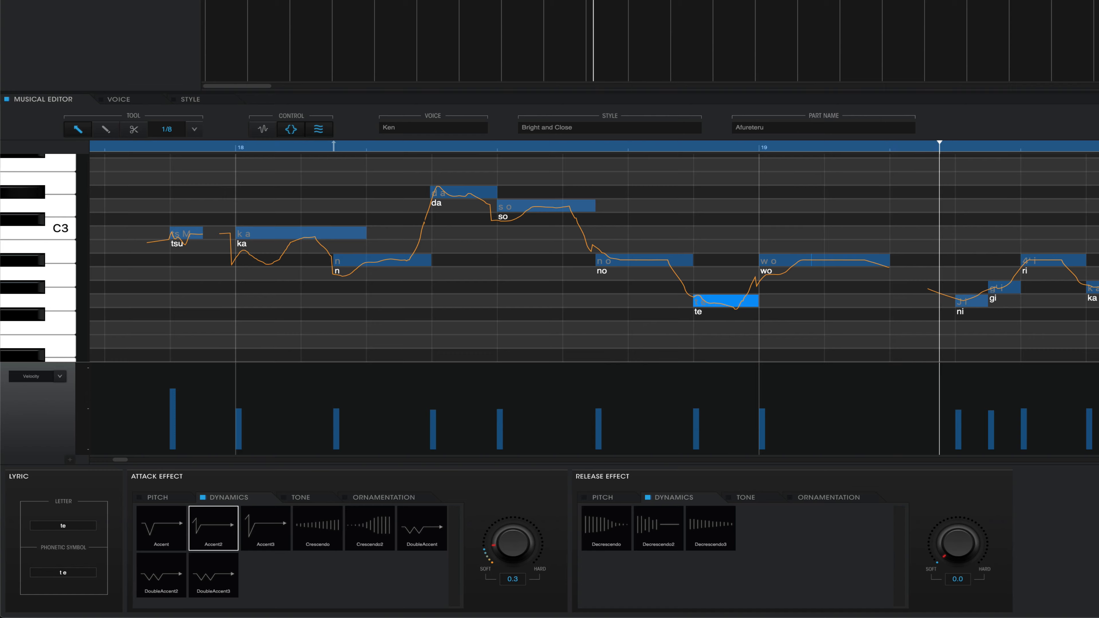
Lower the velocities of "gi" in bar 19 and "to" at bar 20, and apply the Up pitch attack effect at strength 0.6 to "to"
click(992, 448)
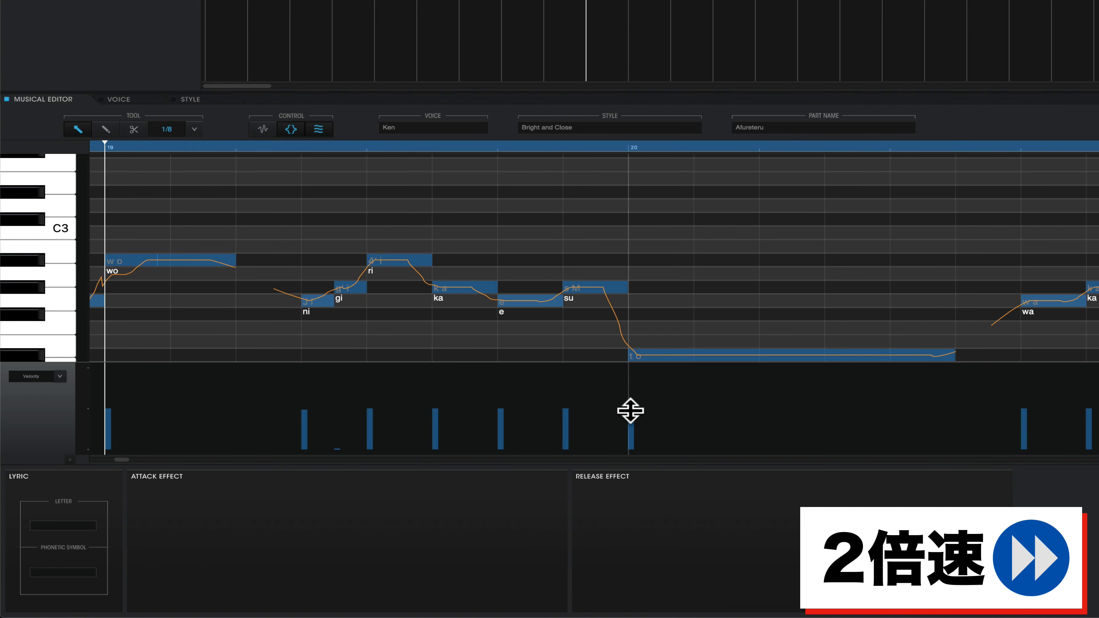
click(720, 356)
click(157, 498)
click(366, 528)
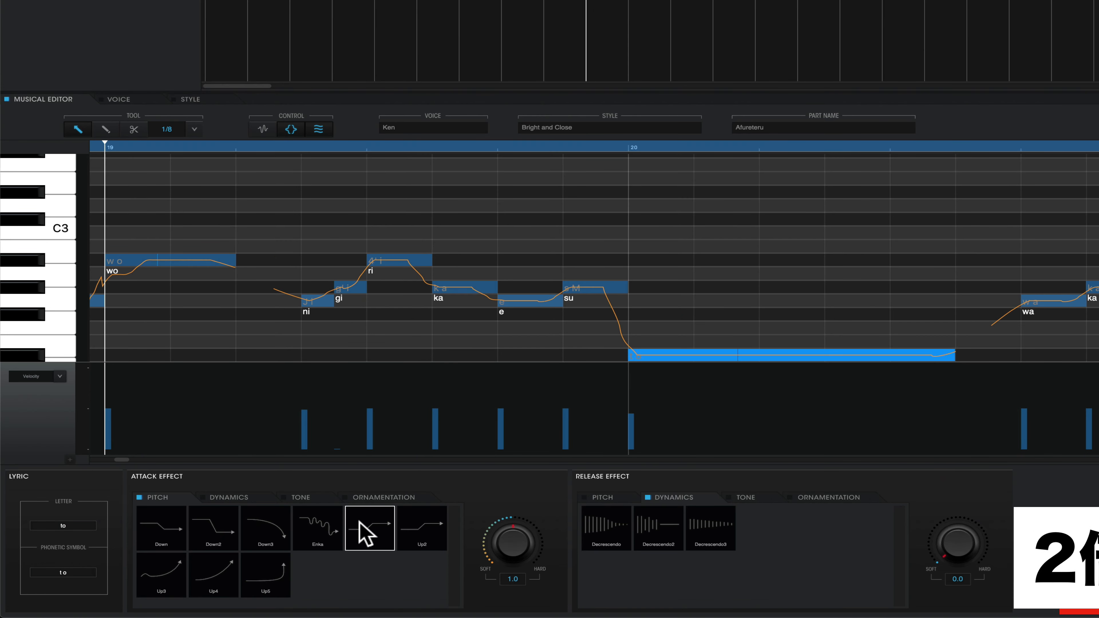
scroll(724, 307, down, 2)
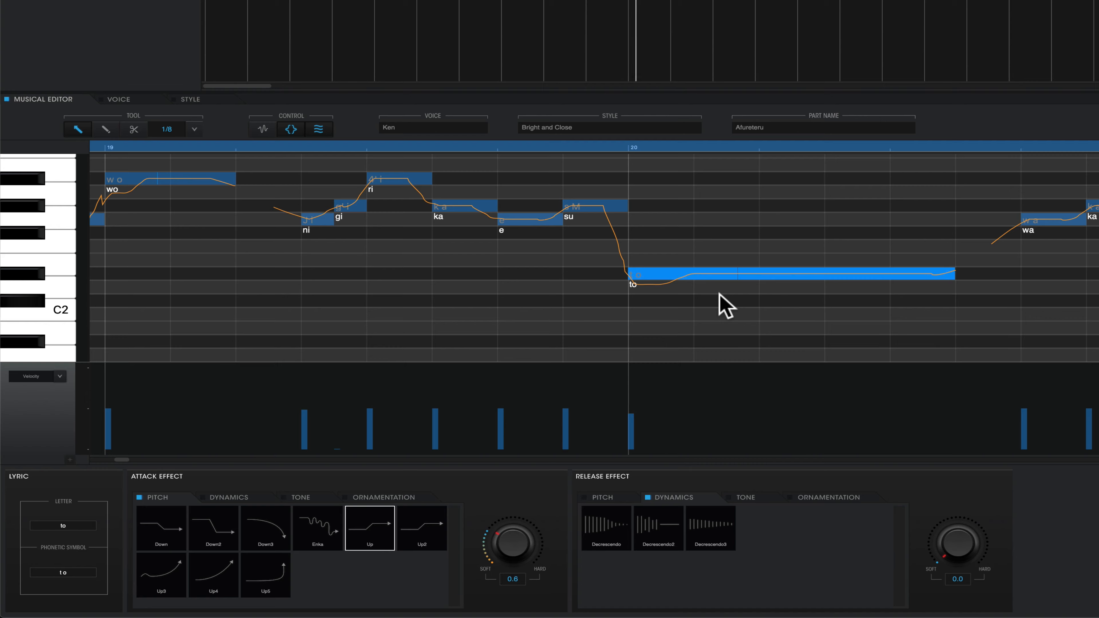
Apply the Up4 pitch attack effect to the "wa" note before bar 21, set its strength to 0.1 and adjust its range
click(887, 218)
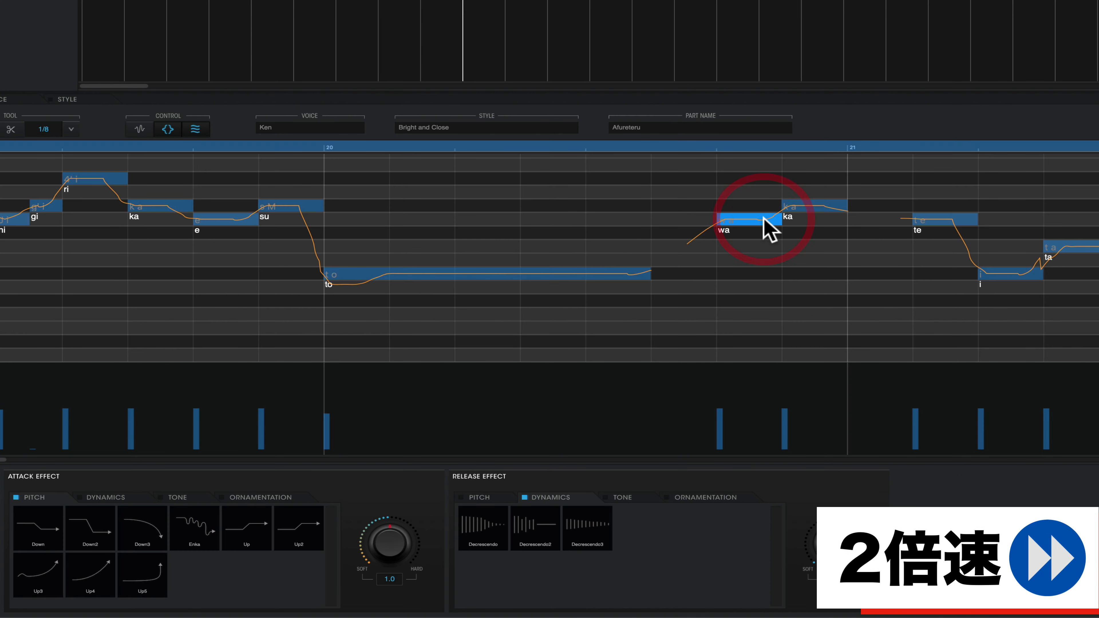
click(93, 576)
drag(390, 545, 400, 569)
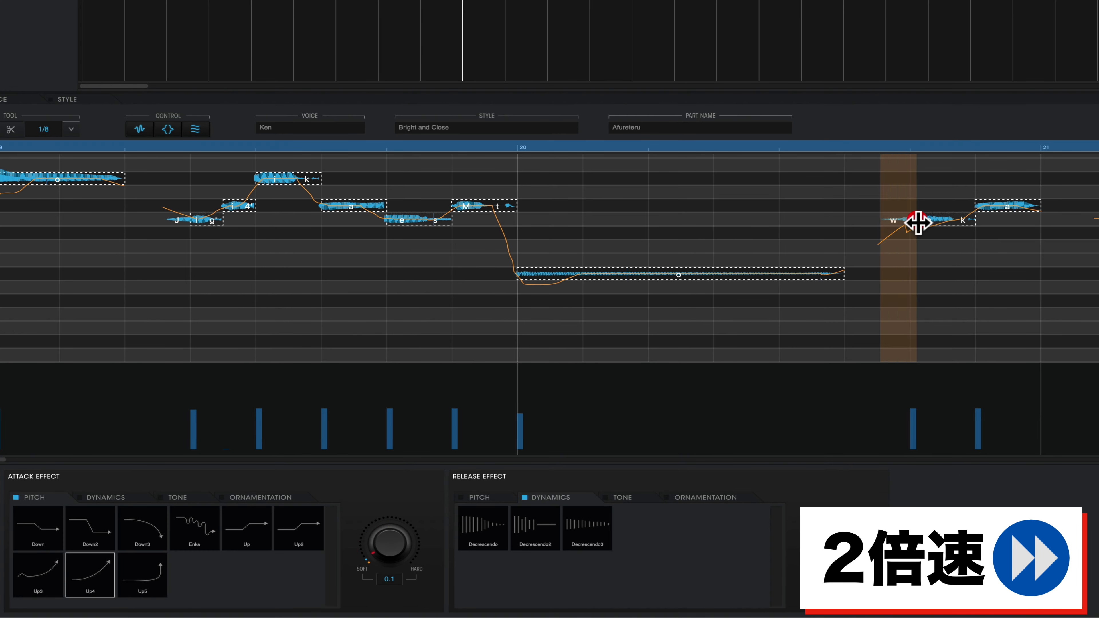
Apply the Accent2 dynamics attack effect to the "ka" note just before bar 21 and check its range on the waveform
click(1017, 206)
click(90, 498)
click(93, 525)
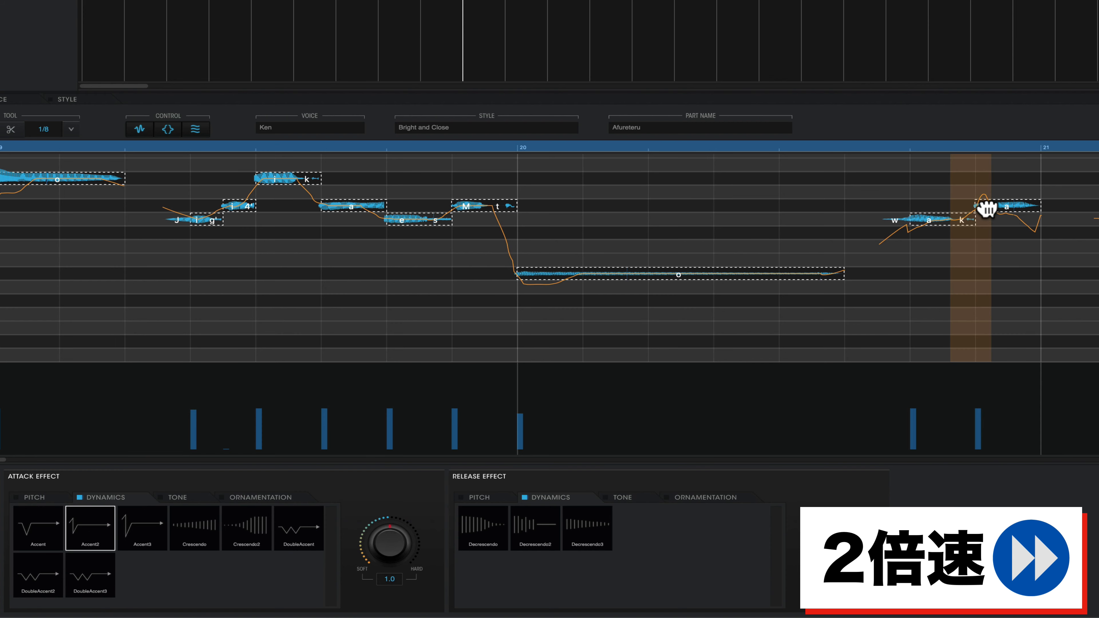
Apply the Accent2 dynamics attack effect to the "te" note in bar 21, shorten its range and set its strength to 0.7
click(754, 222)
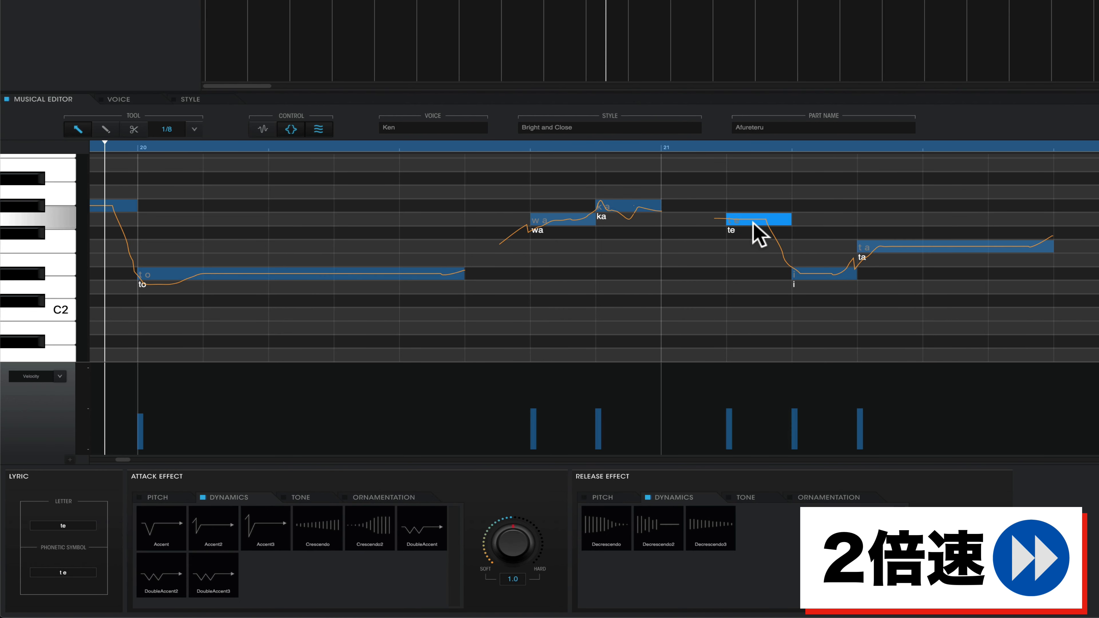
click(214, 529)
key(e)
drag(741, 219, 735, 221)
key(e)
drag(513, 543, 513, 553)
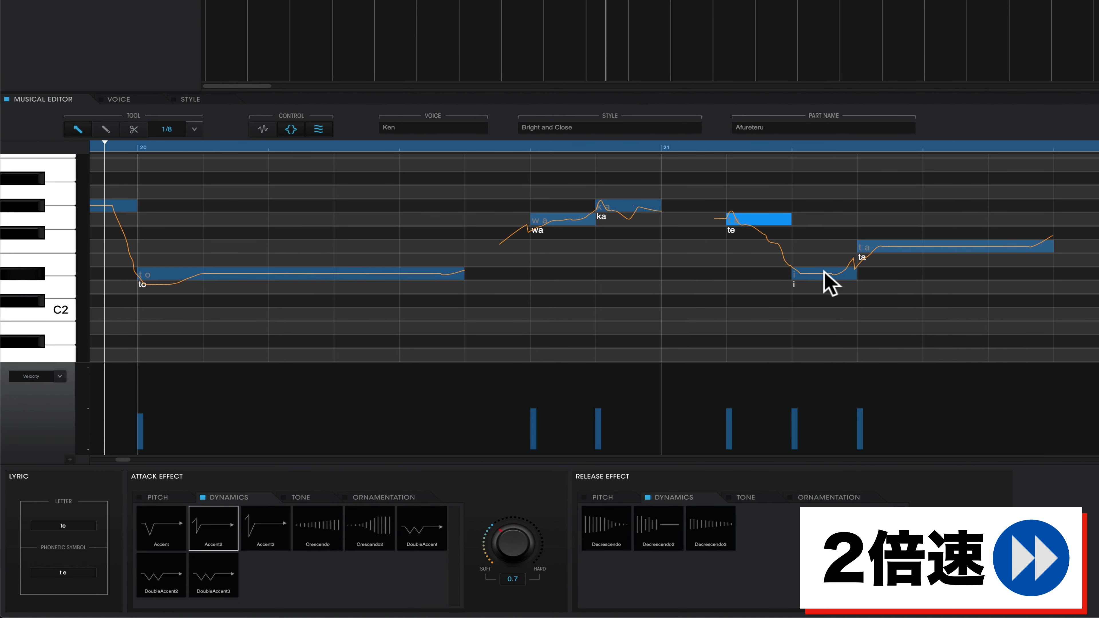
Apply the Down pitch attack effect to the "i" note in bar 21 and set its strength to 0.4
click(829, 278)
click(158, 497)
click(161, 529)
click(531, 563)
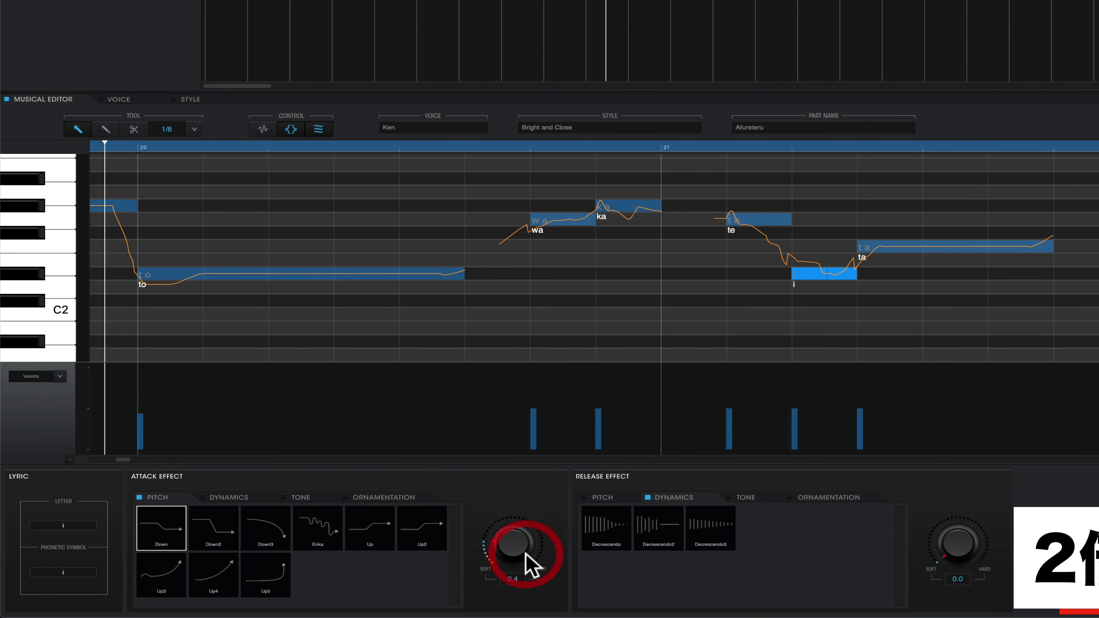
Play the edited phrase and select the fast notes from "ni" to "ka" in bar 19 to inspect their attack effects
key(space)
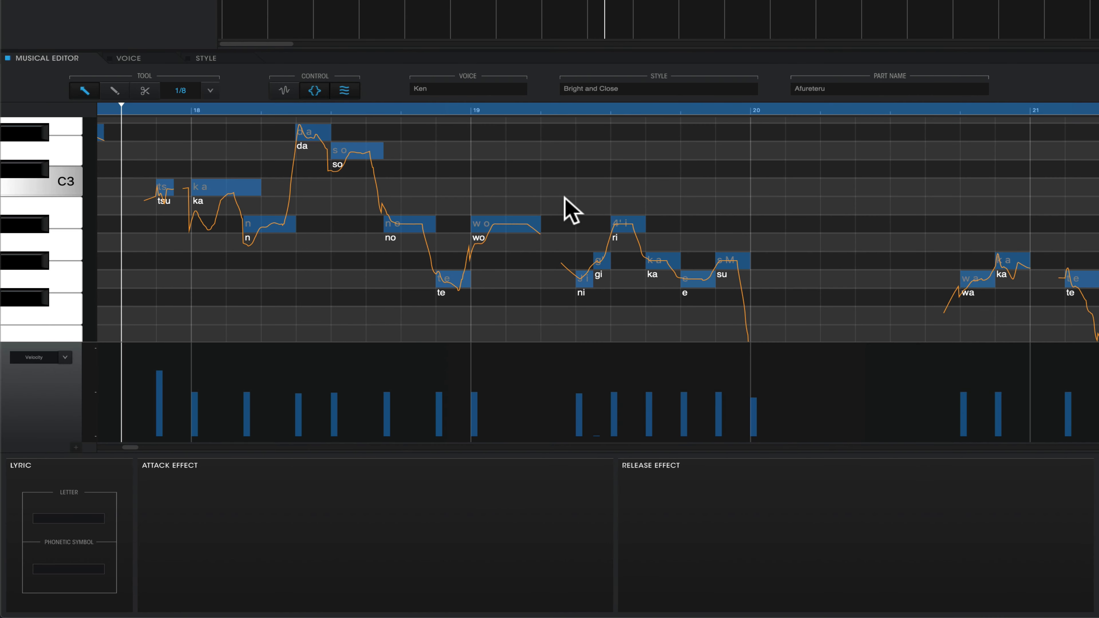
drag(676, 306, 575, 205)
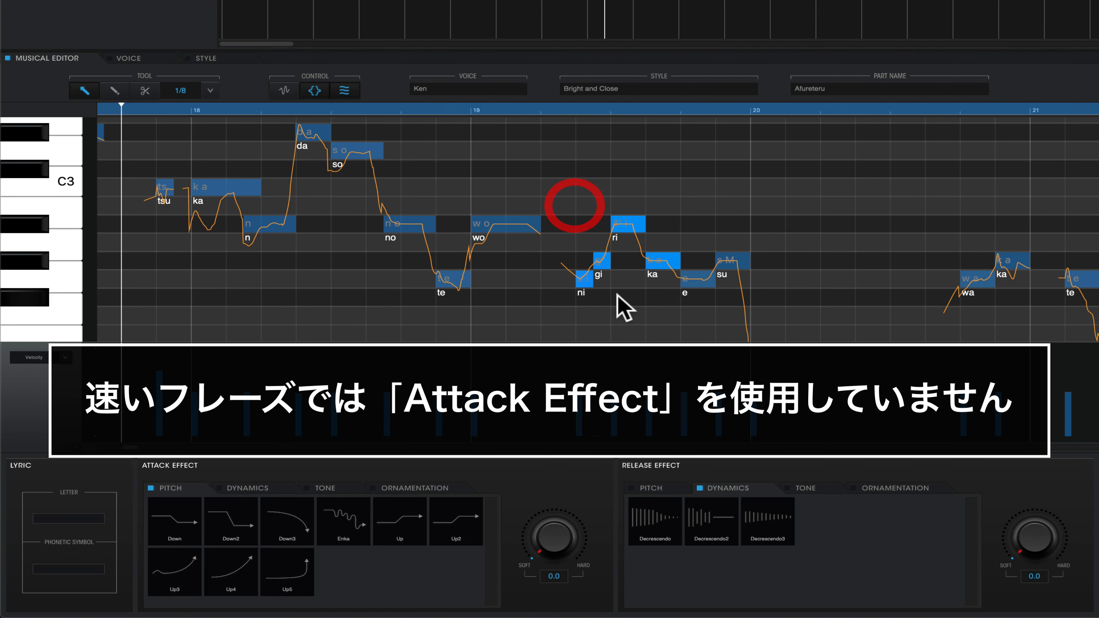